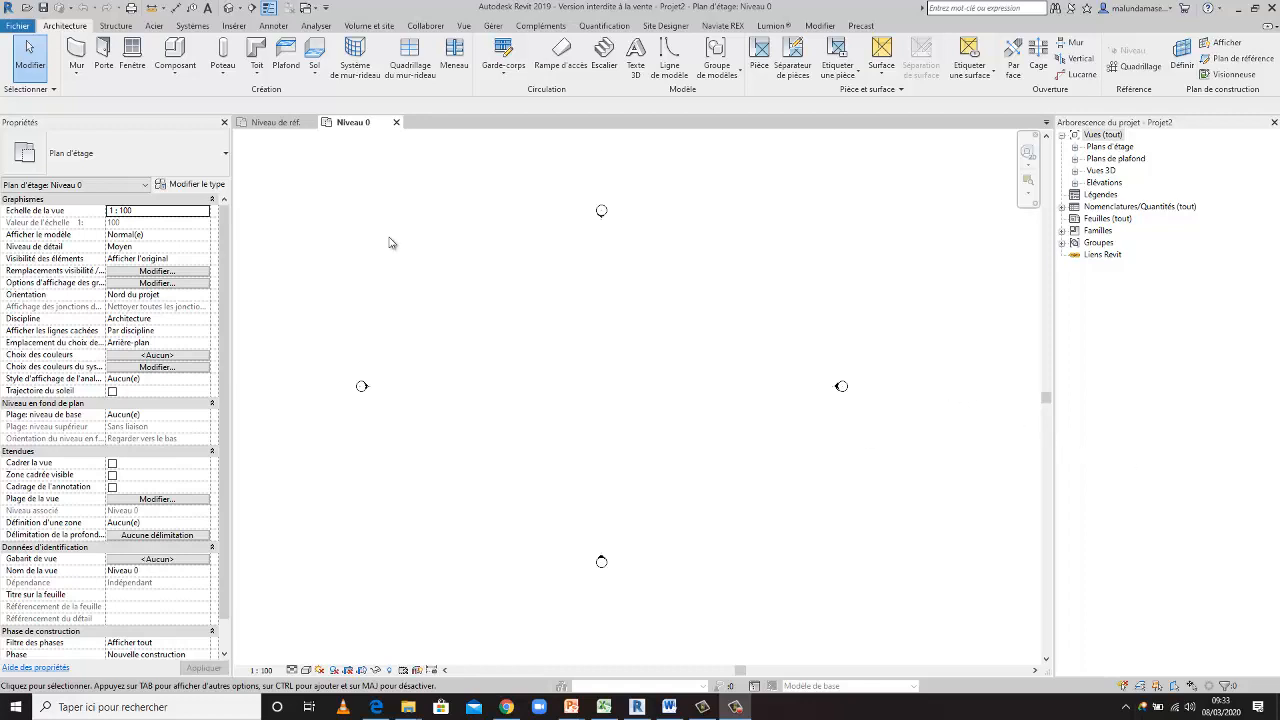
Step: Look at the profile in the plinthe TETRIS family and the options for creating a new file
left_click(275, 122)
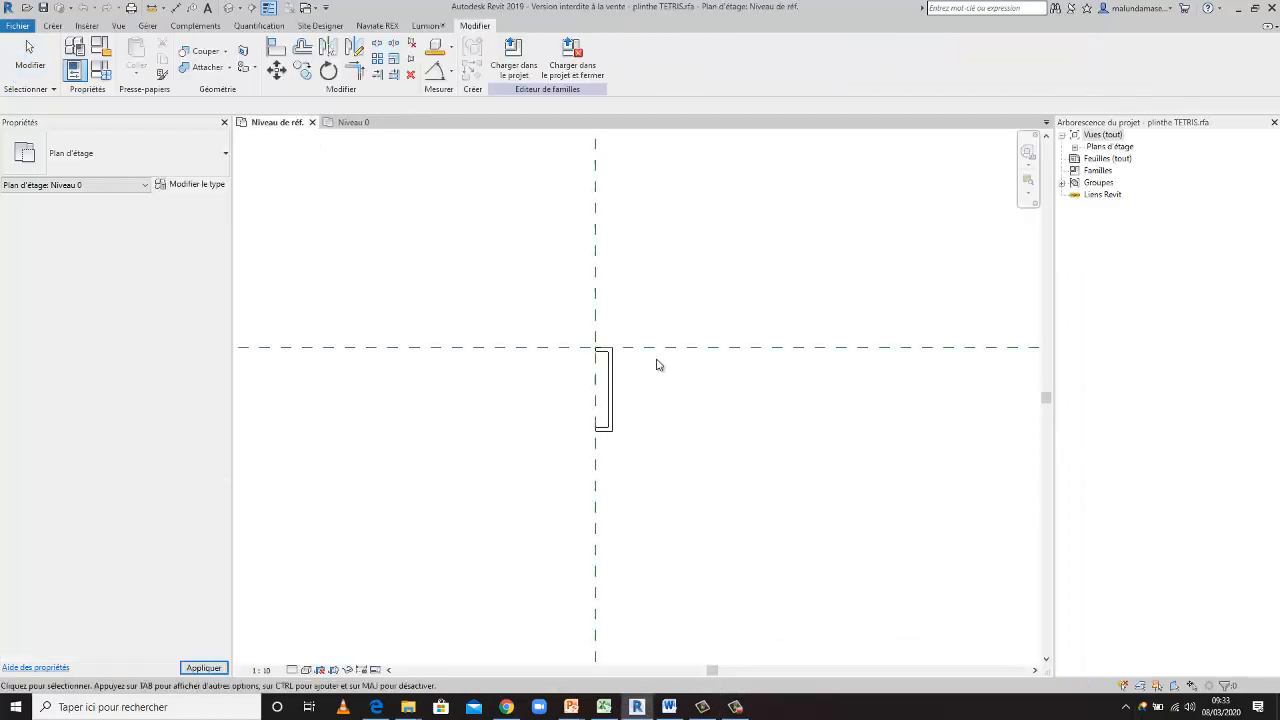
left_click(537, 374)
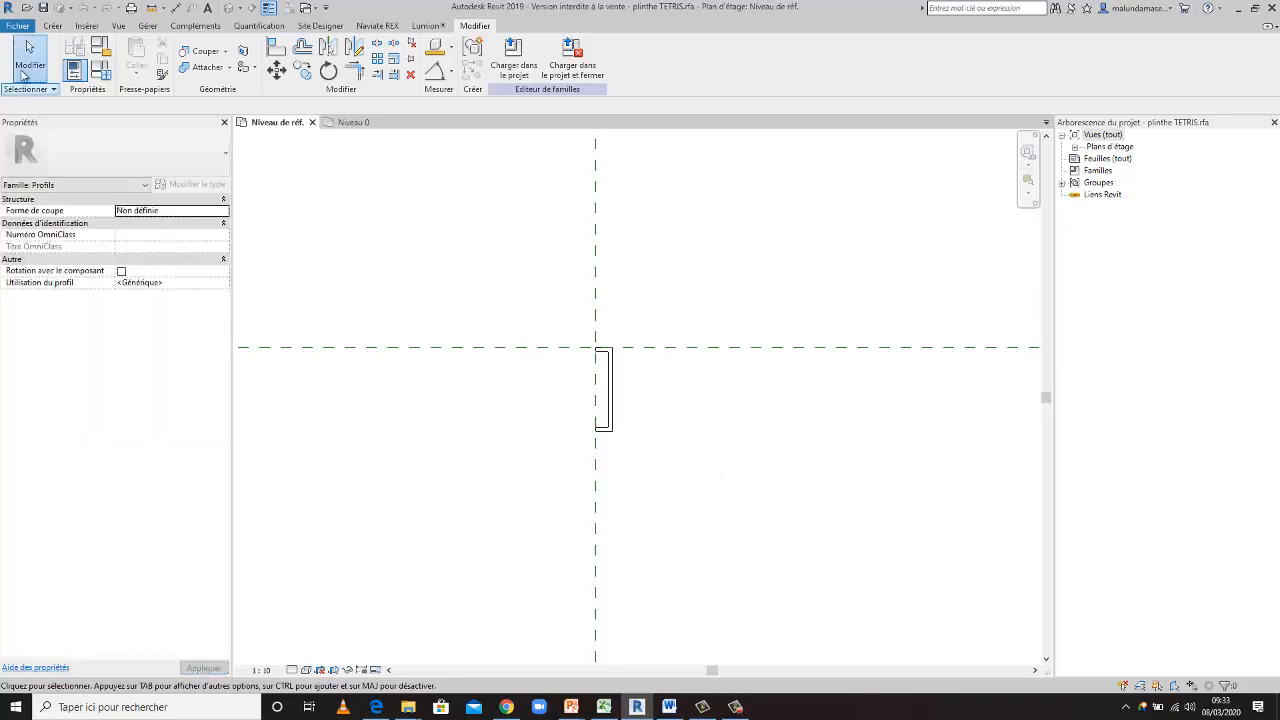
left_click(18, 26)
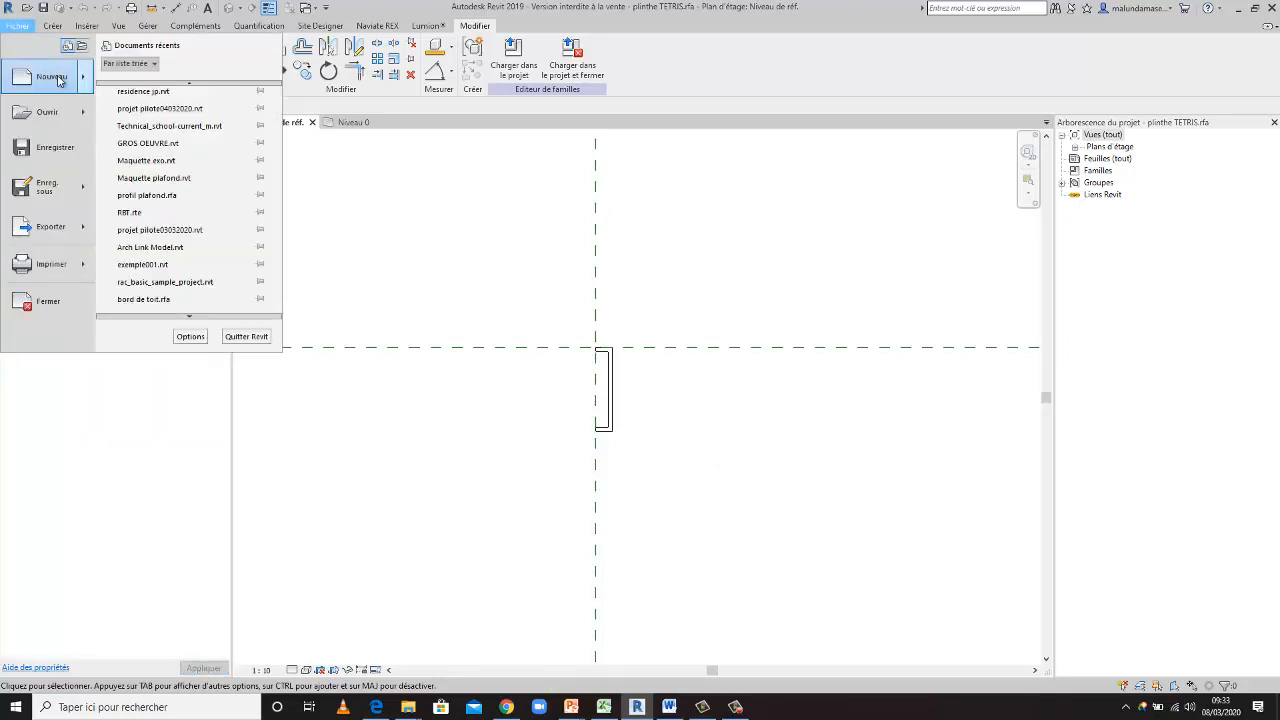
mouse_move(88, 86)
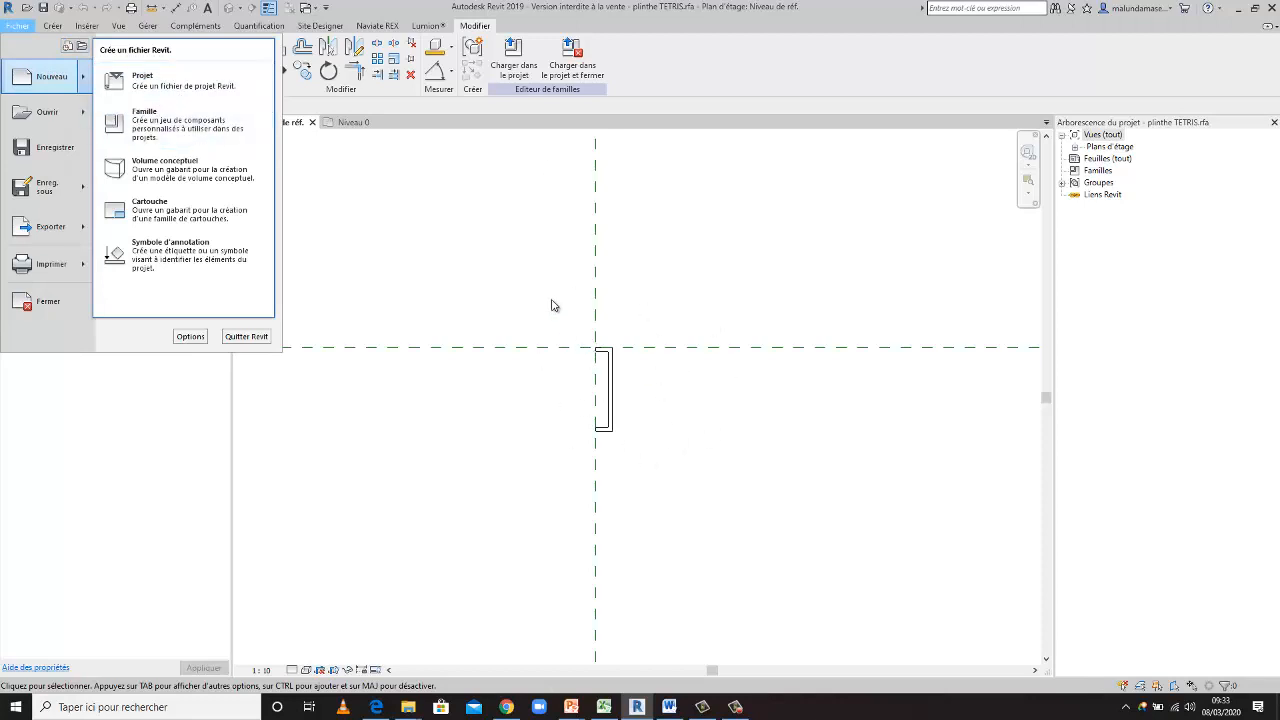
left_click(702, 502)
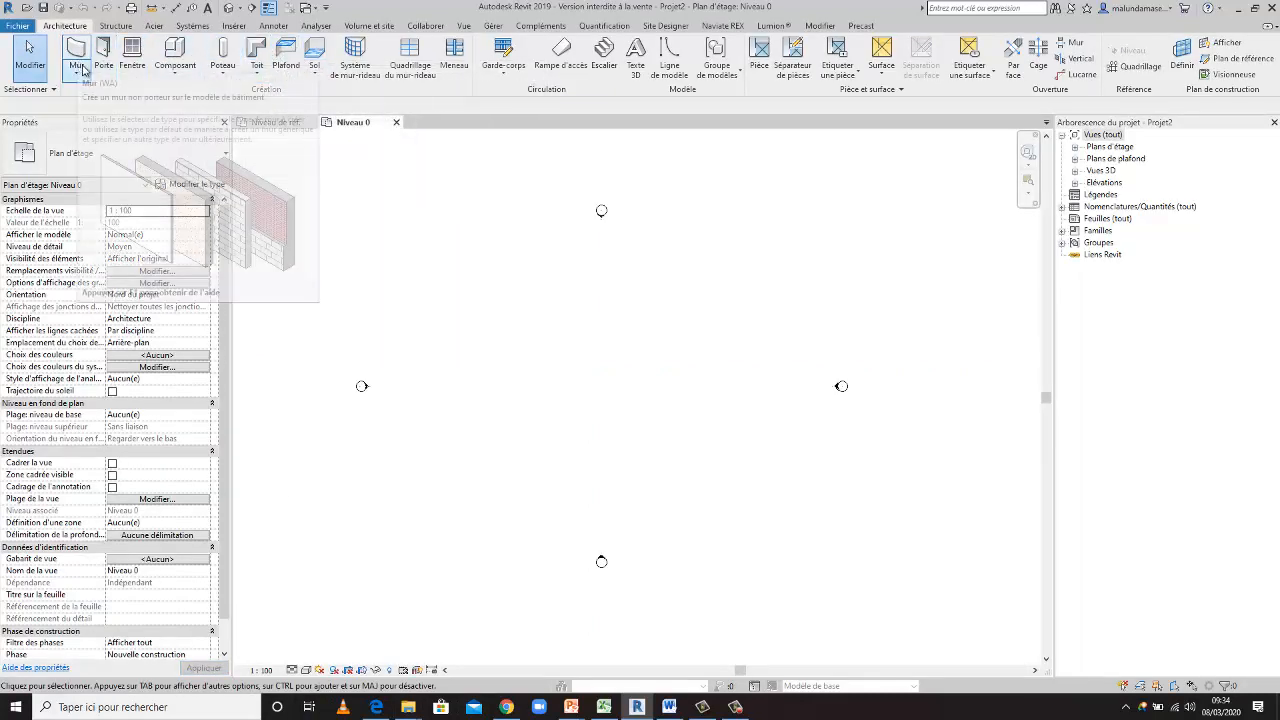
Step: Draw two overlapping rectangles of 200 mm generic exterior walls up to Niveau 1, about 6 × 11 m and 6 × 6.5 m
left_click(84, 69)
left_click(105, 90)
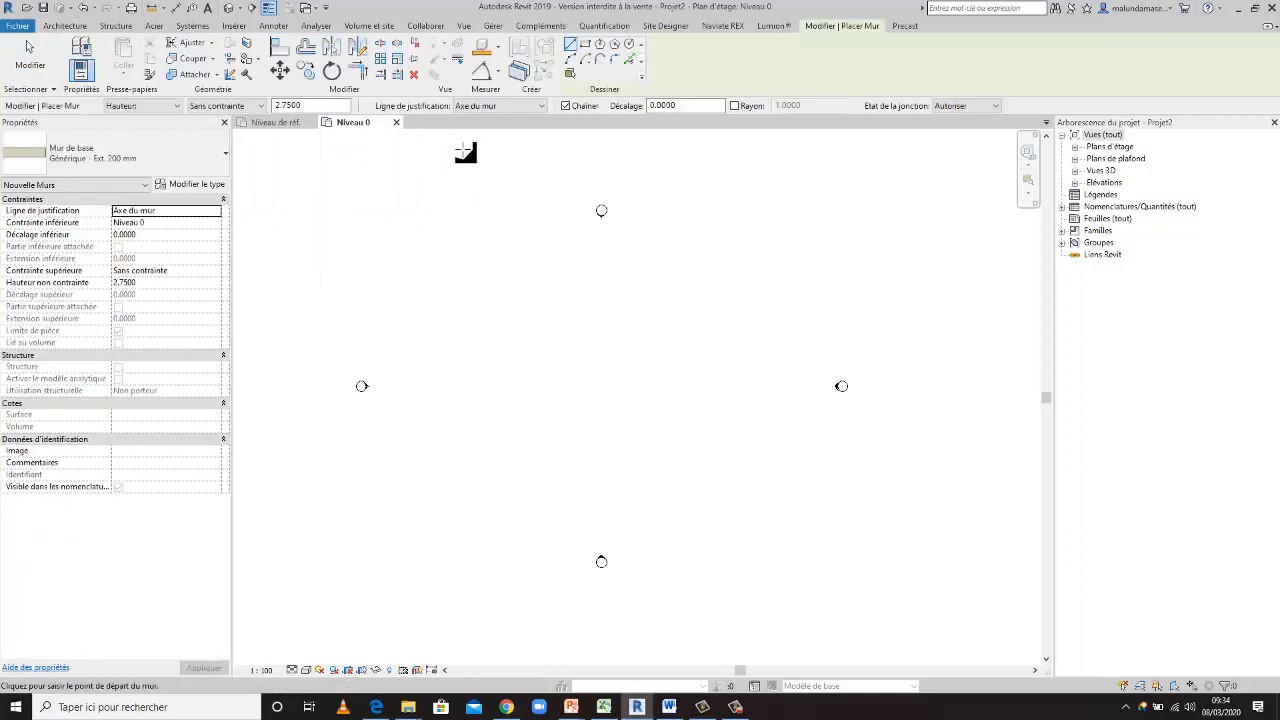
left_click(240, 105)
left_click(240, 128)
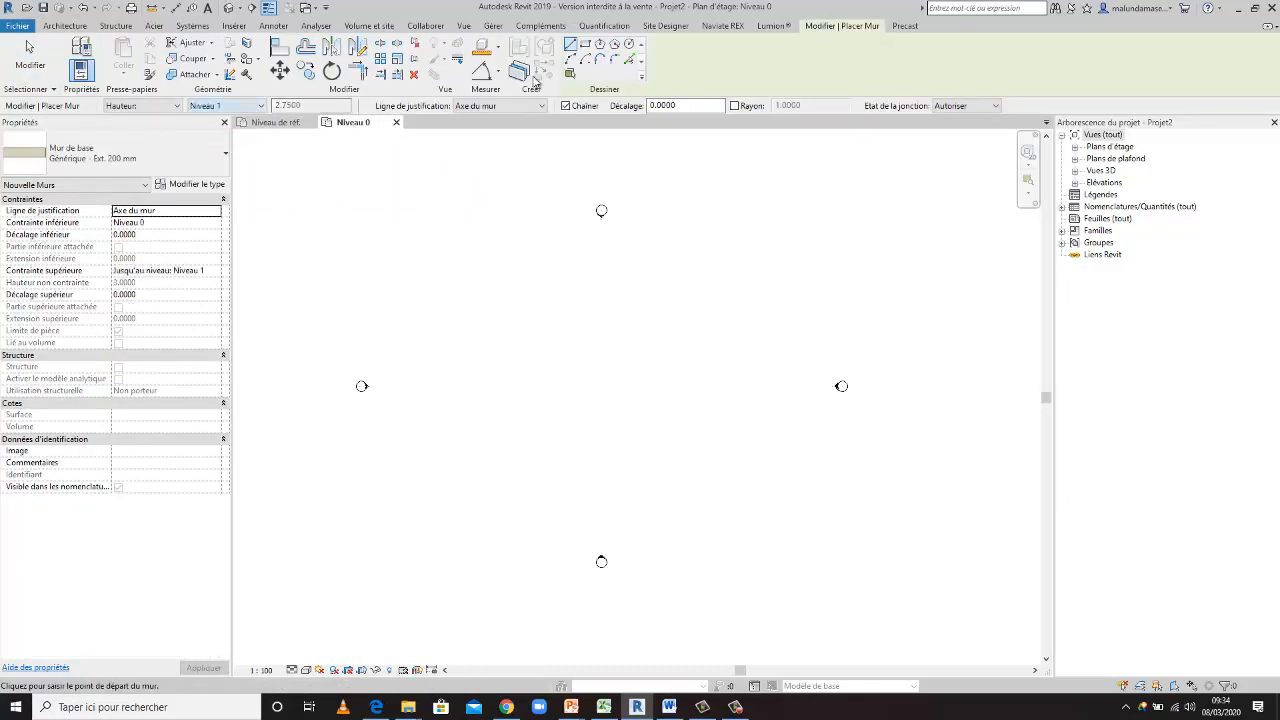
left_click(585, 44)
left_click(557, 329)
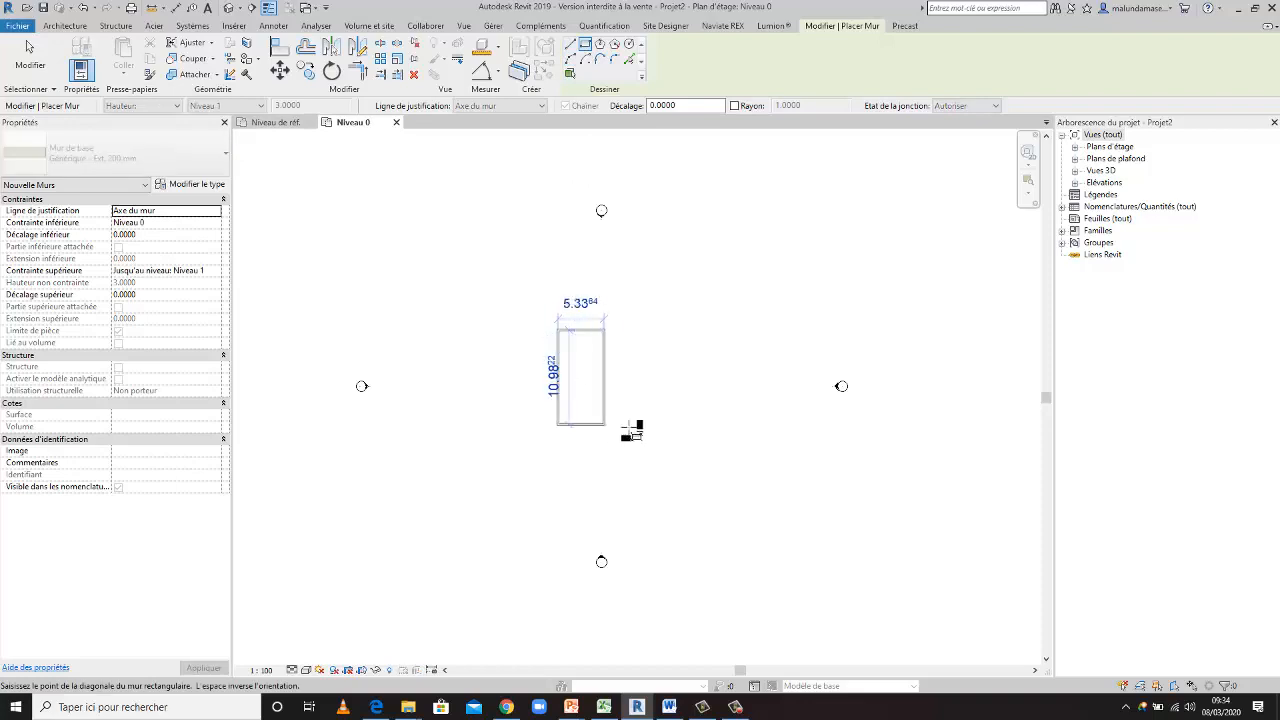
left_click(613, 412)
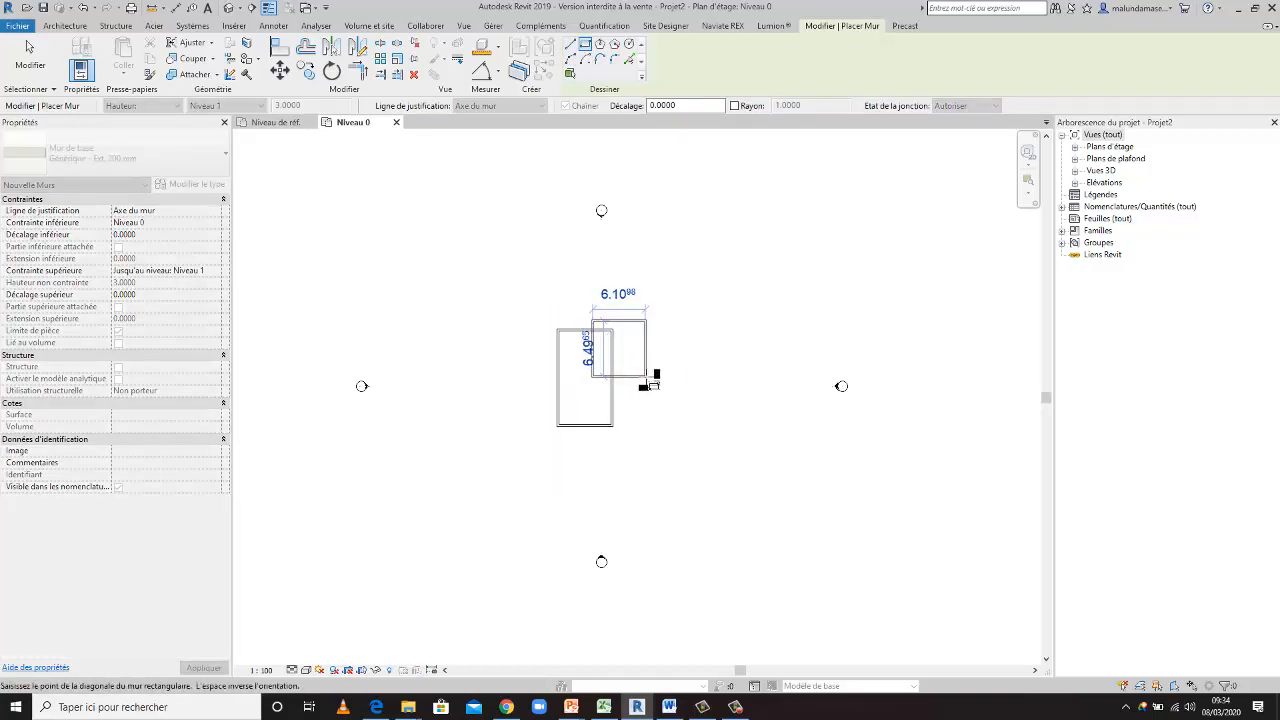
key("Escape")
key("Escape")
Step: Place a single PP (0.73m x 2.04m) door in the larger rectangle's lower wall, about 2.2 m from its left corner
scroll(600, 422, "up", 2)
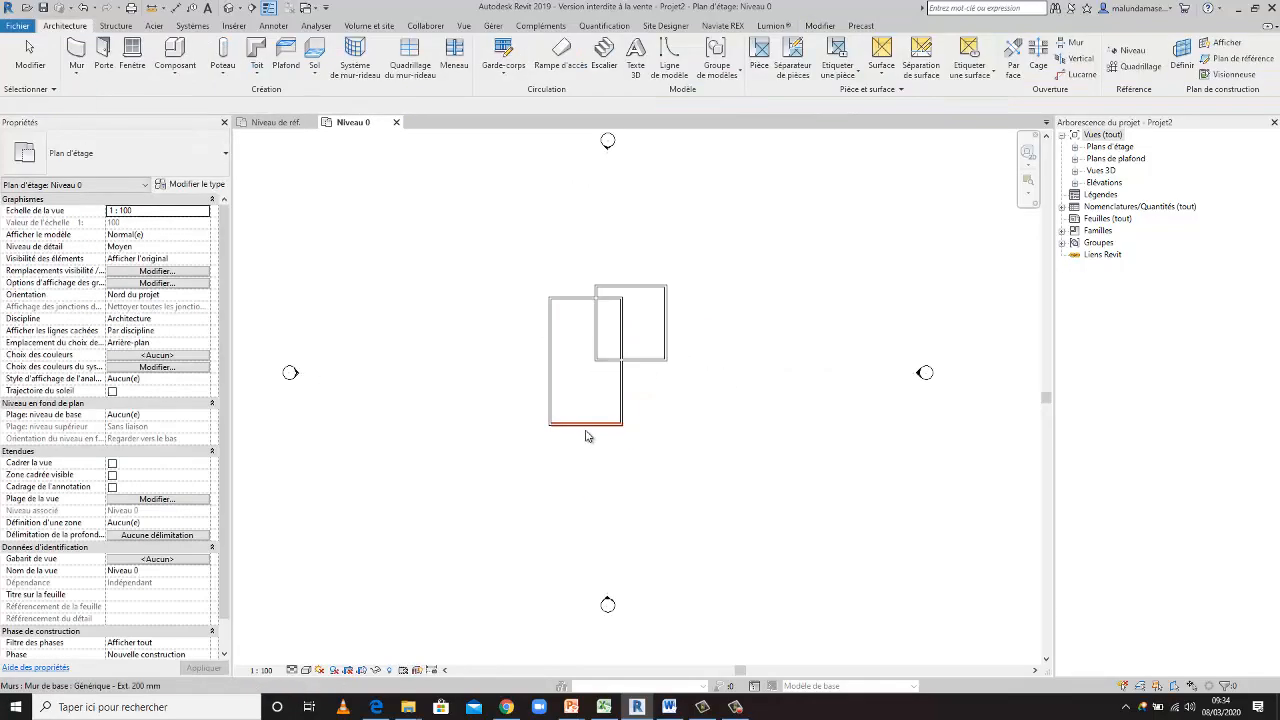
scroll(580, 358, "up", 2)
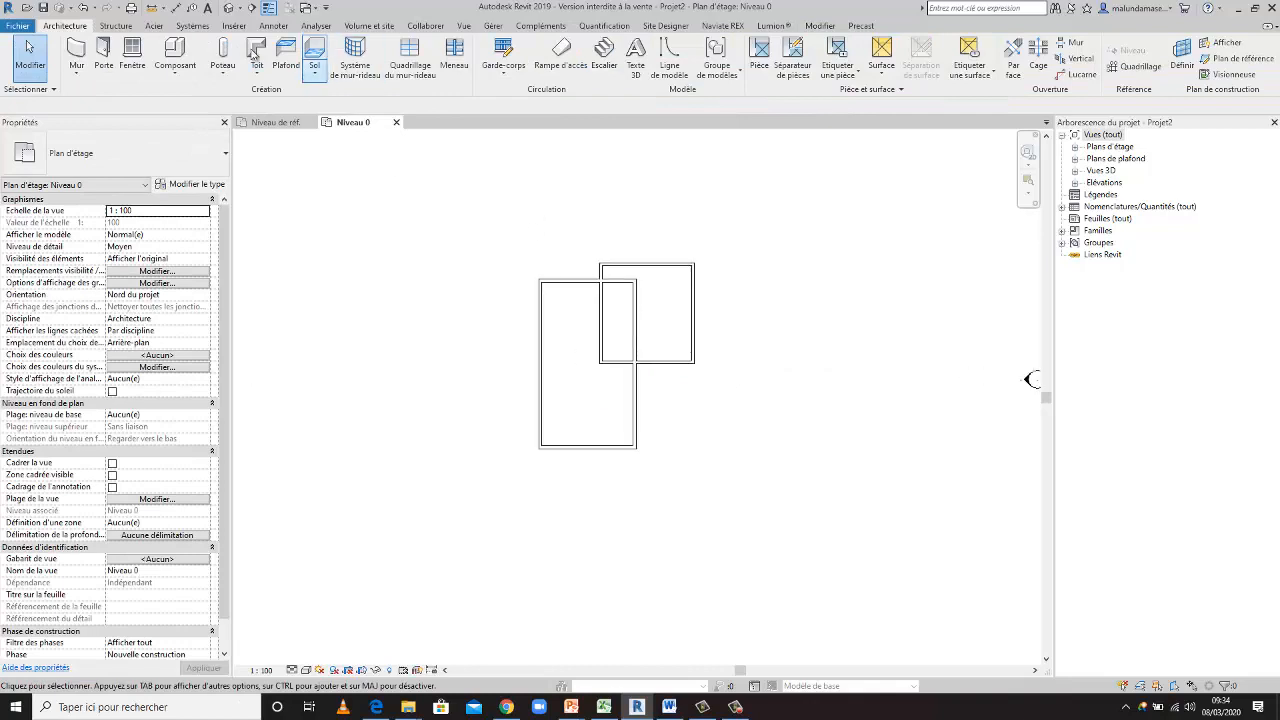
left_click(104, 55)
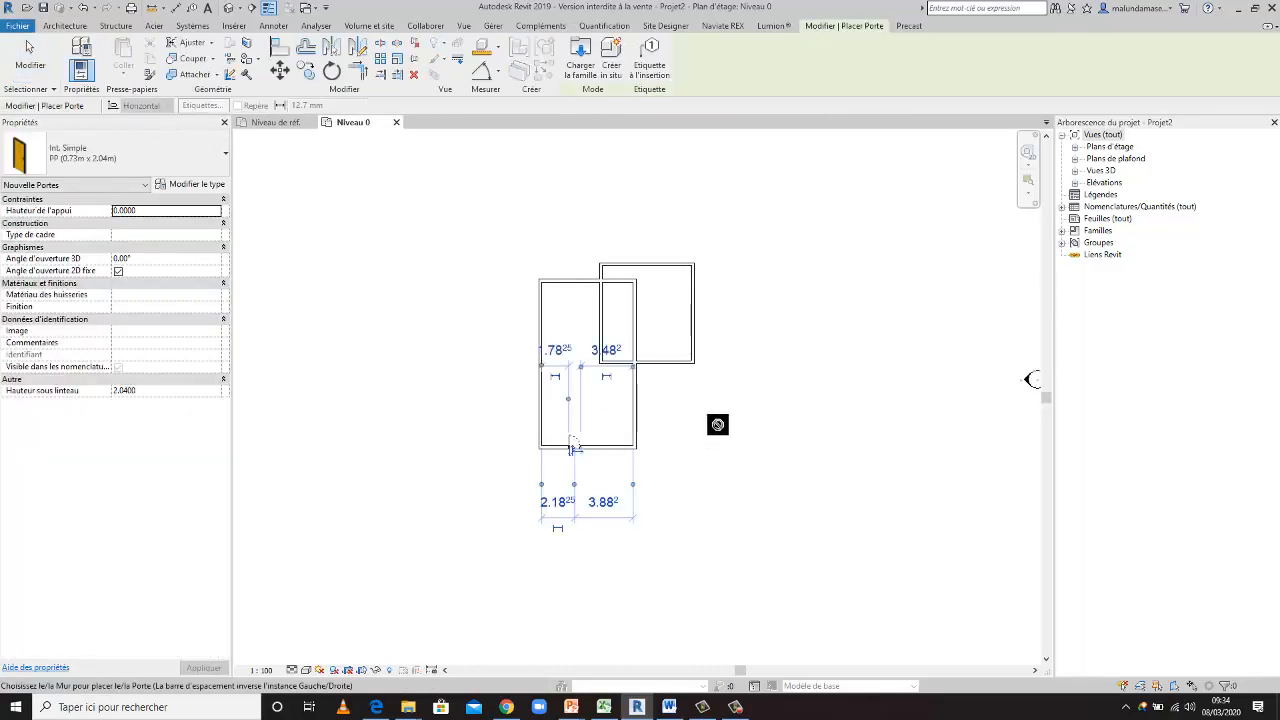
key("Escape")
key("Escape")
scroll(675, 410, "up", 2)
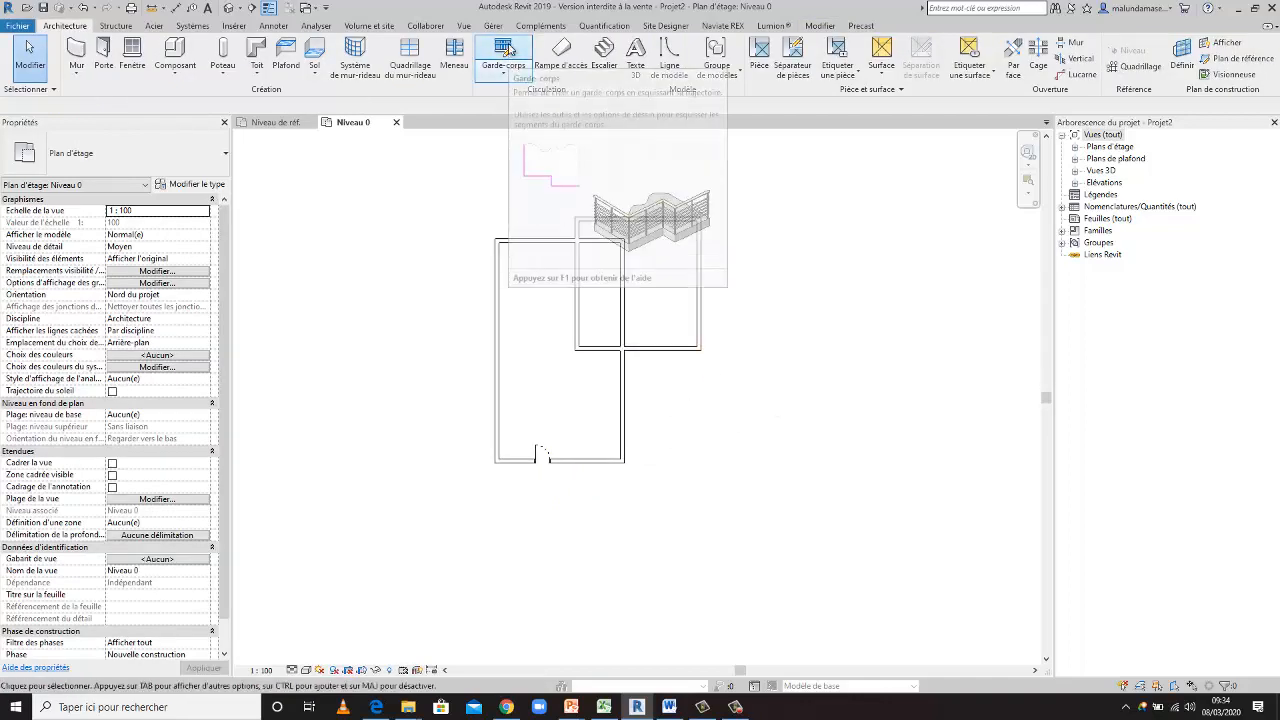
Step: Start a railing sketch and duplicate the Type Bateau railing type under the name plinthe
left_click(296, 126)
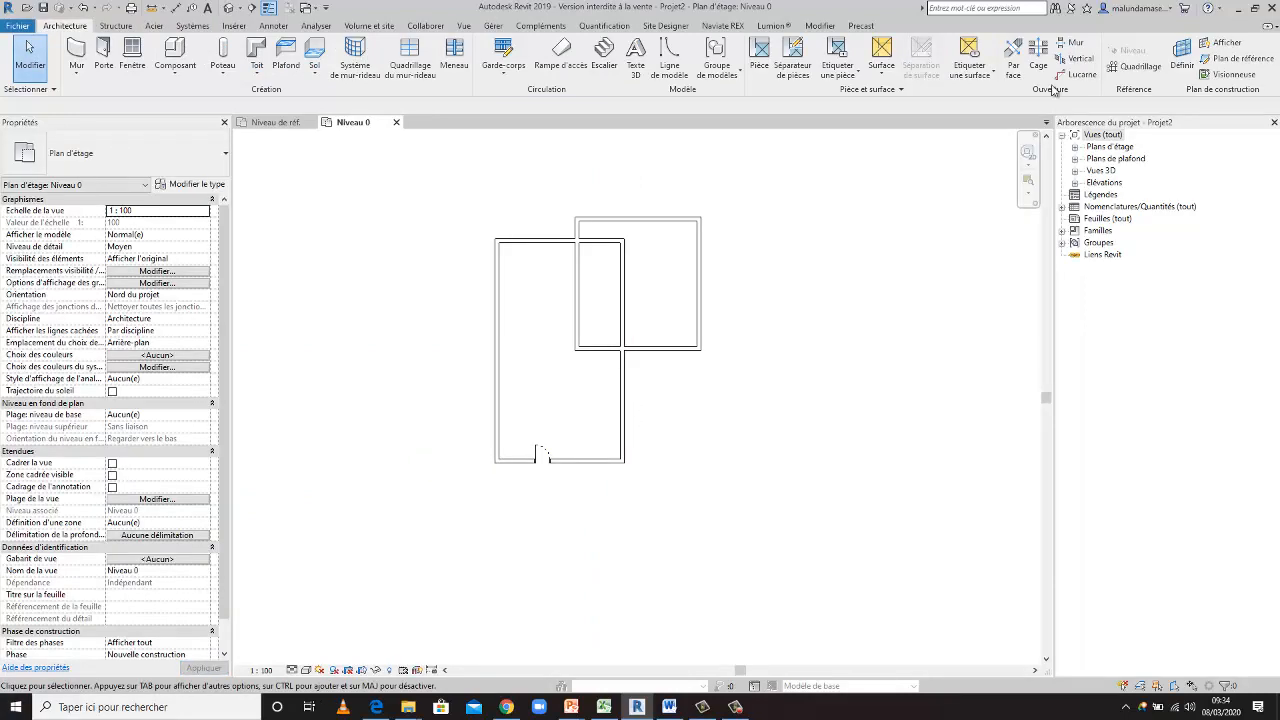
left_click(503, 50)
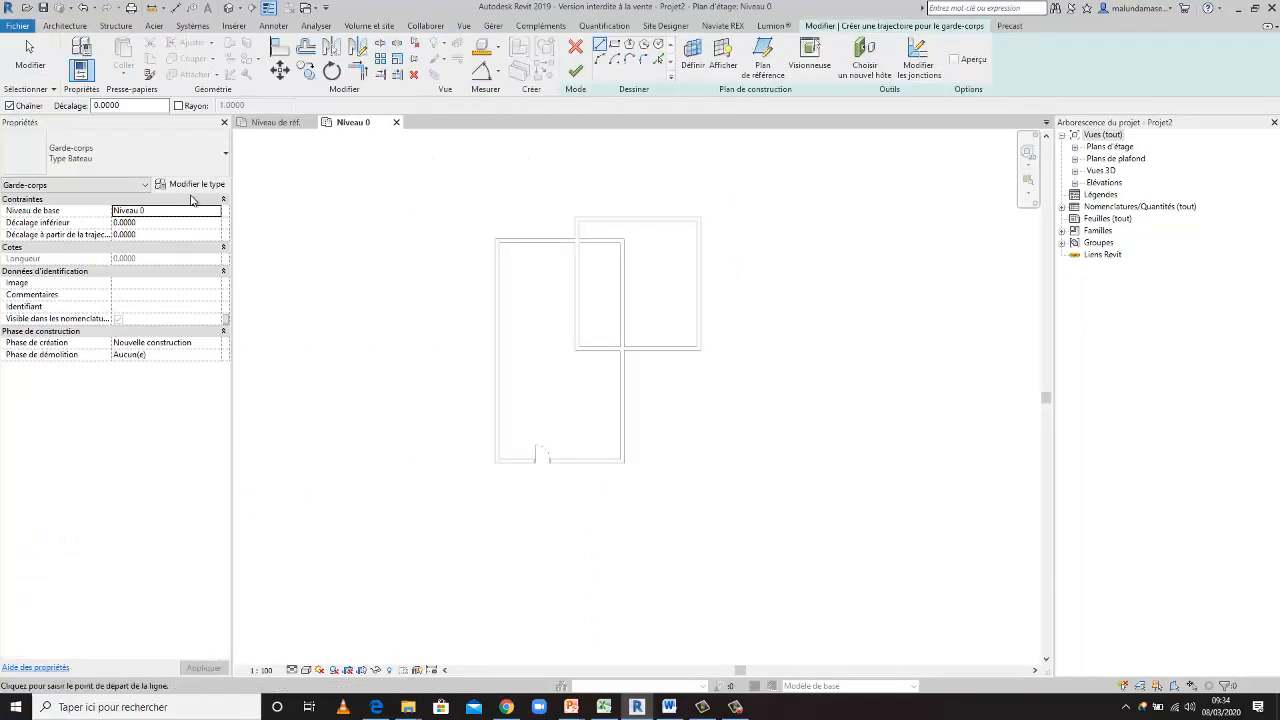
left_click(192, 185)
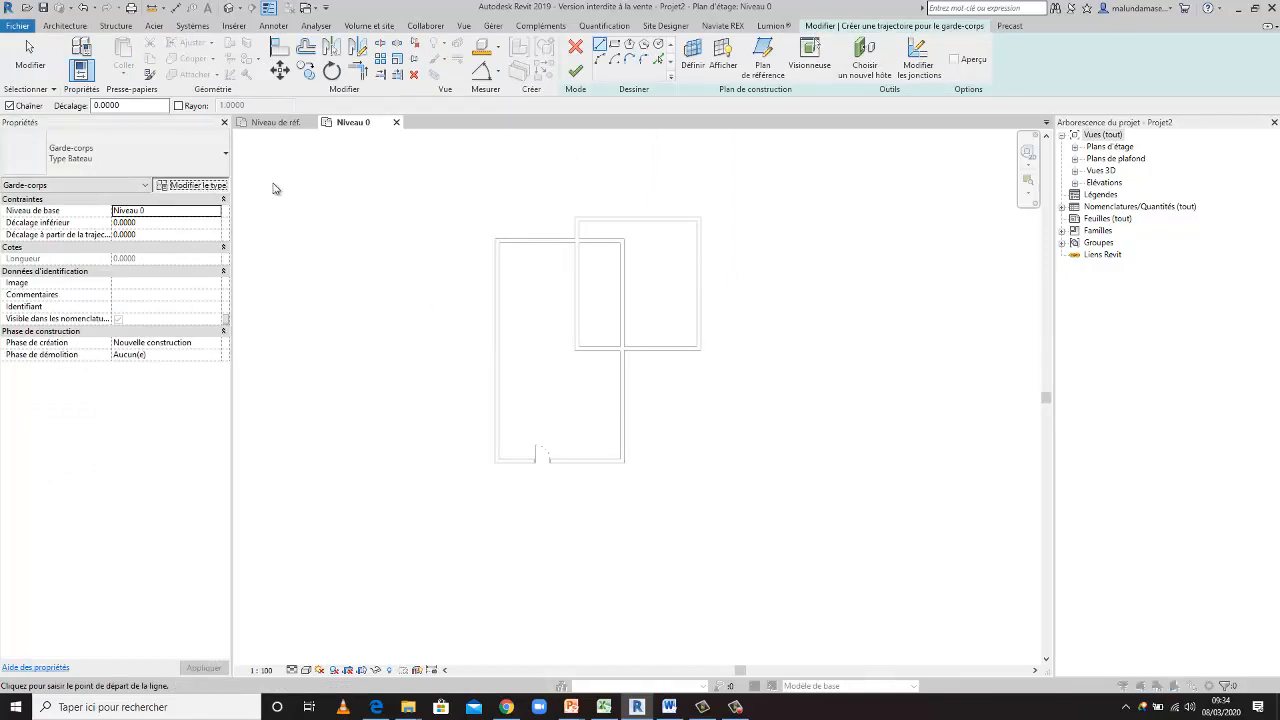
left_click(993, 172)
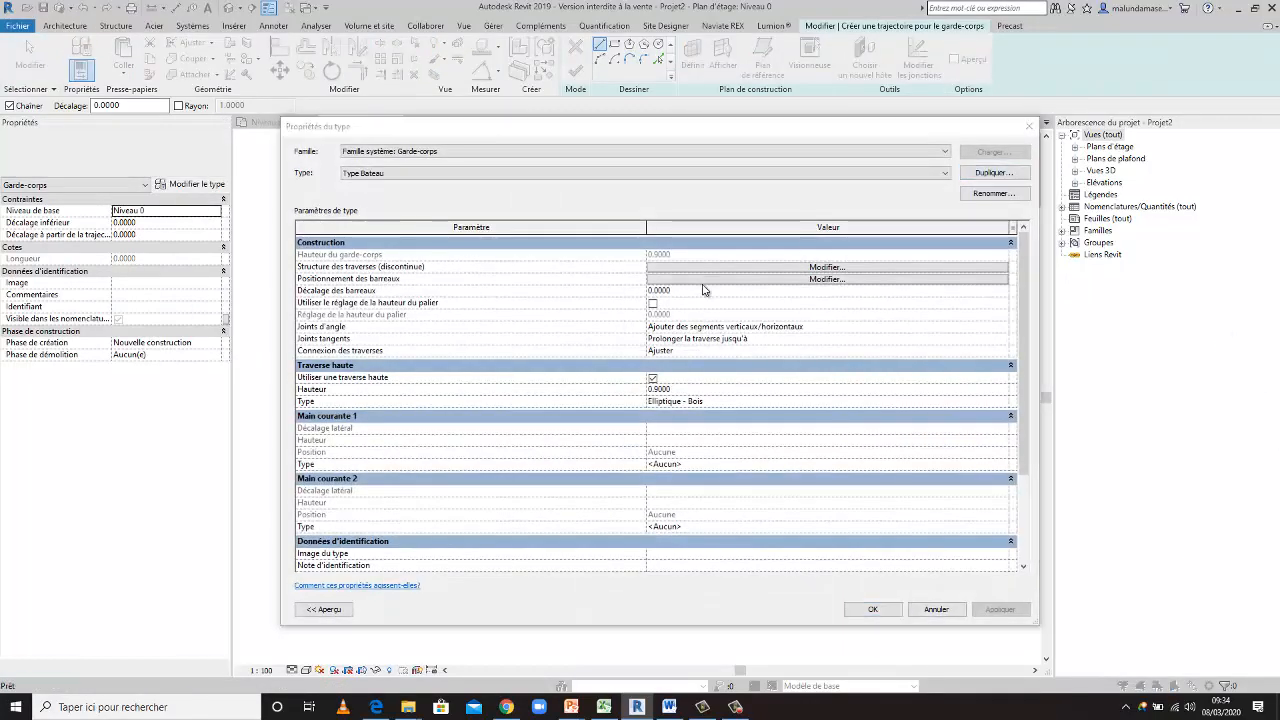
type("P")
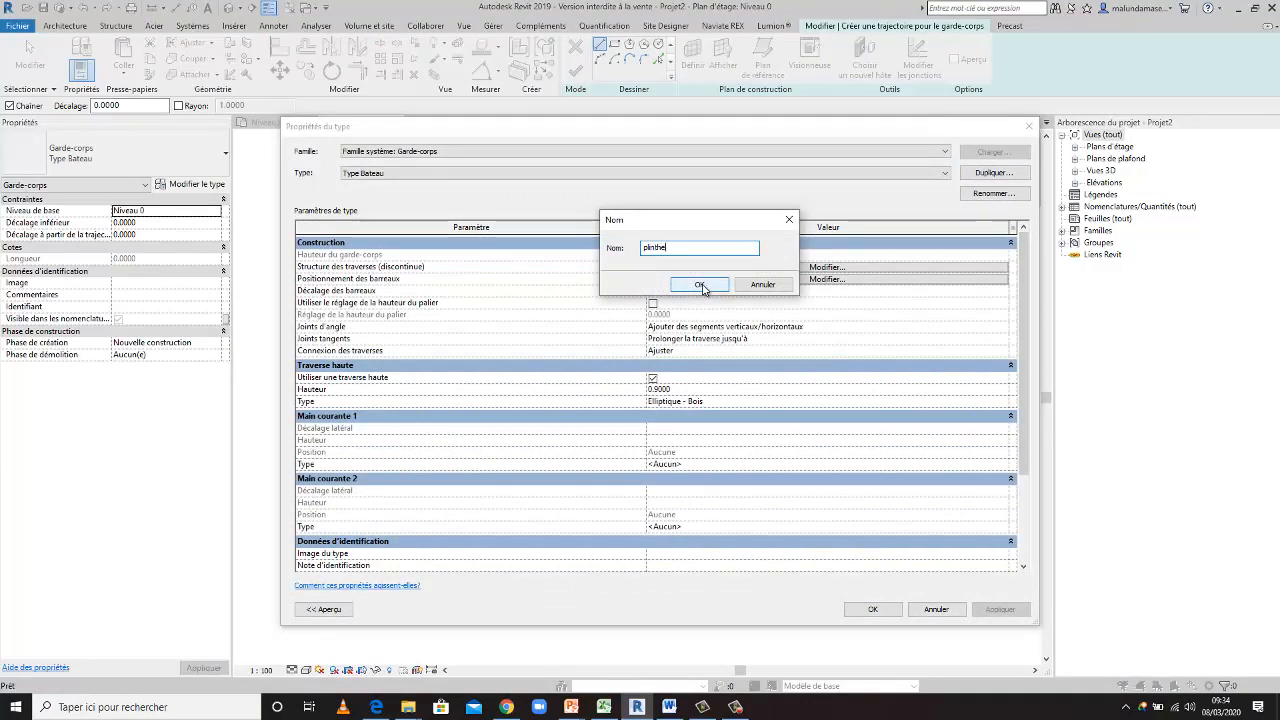
left_click(697, 287)
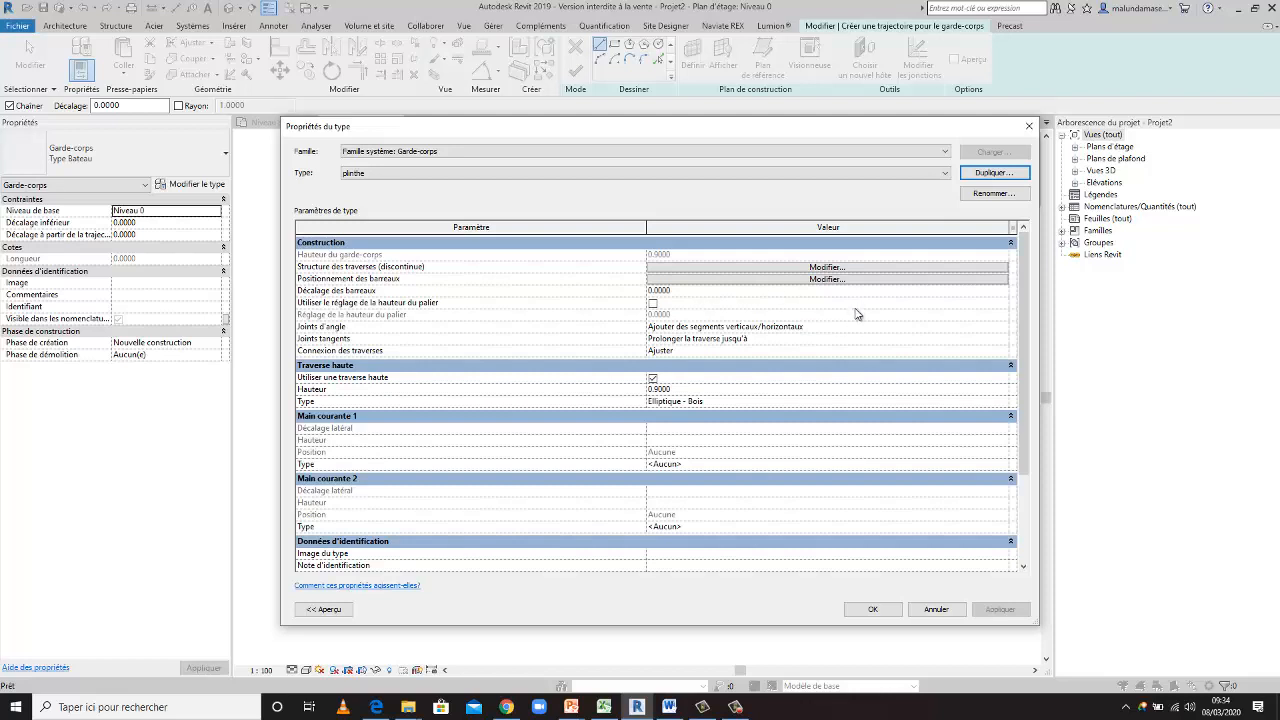
Step: Delete rails 01 to 05 from the plinthe type's rail structure, keeping only the Bas rail
left_click(825, 268)
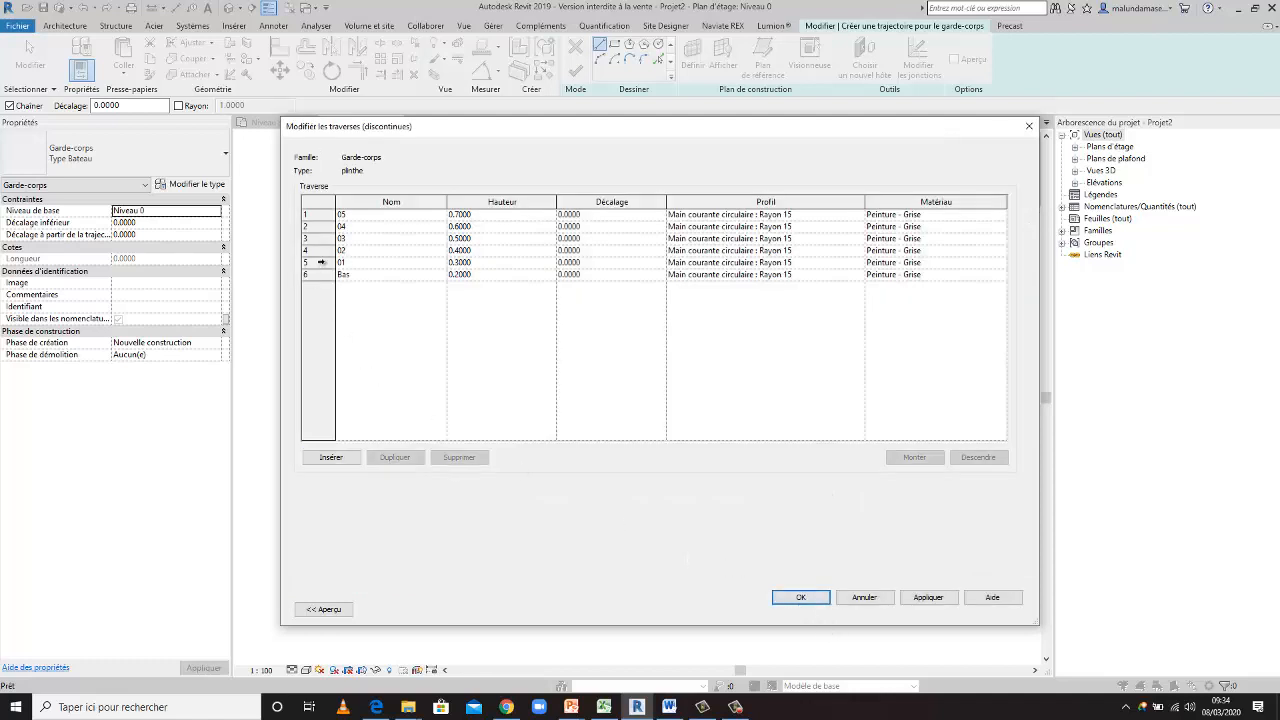
left_click(318, 262)
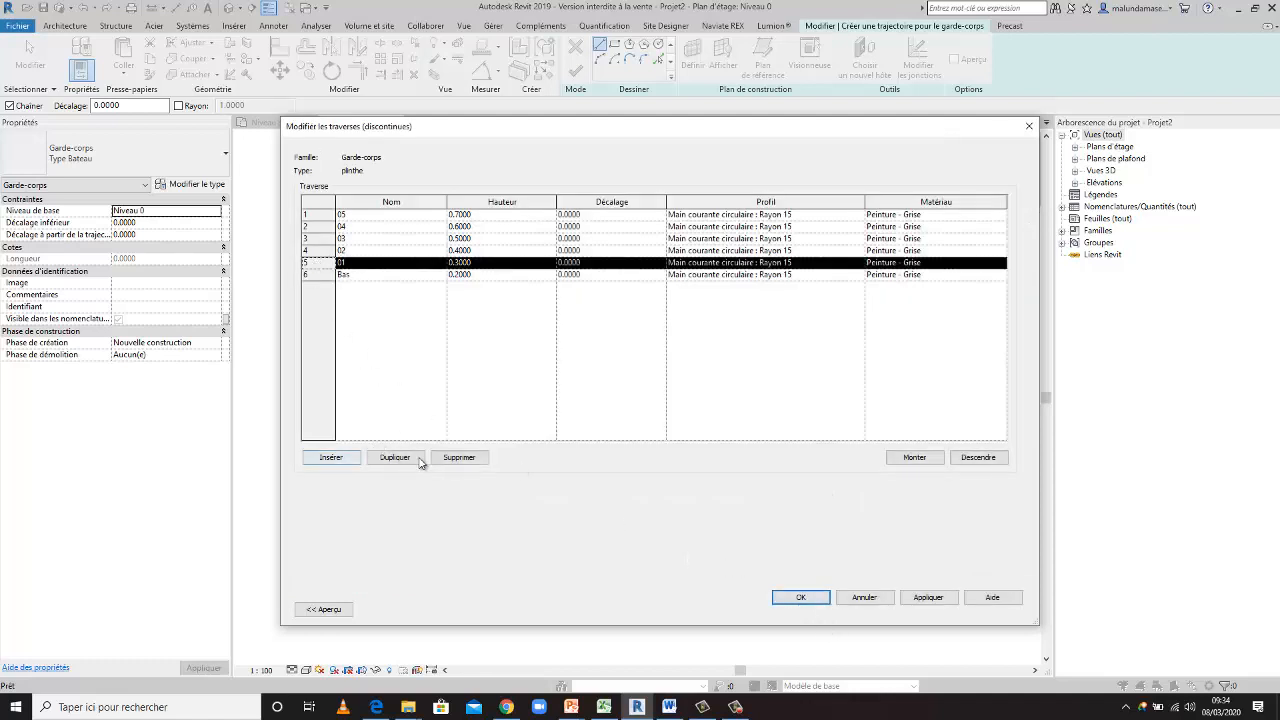
left_click(459, 457)
left_click(318, 214)
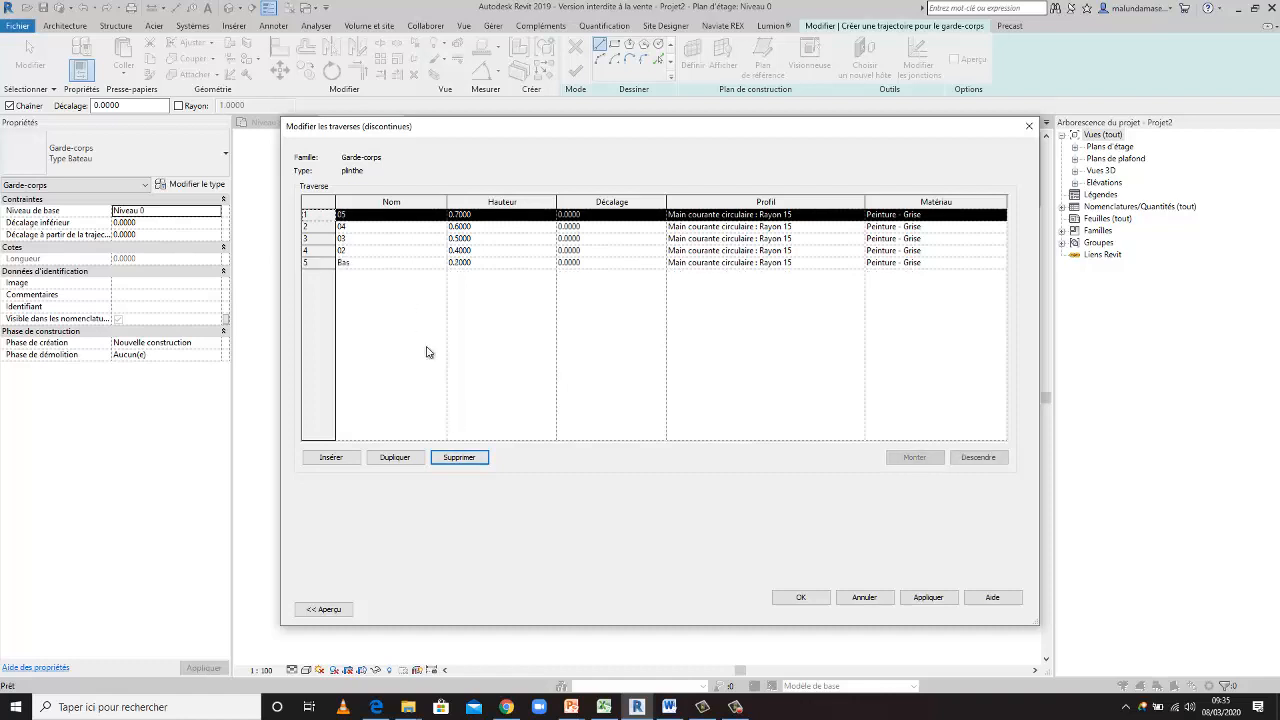
left_click(466, 458)
left_click(466, 458)
left_click(468, 458)
left_click(470, 459)
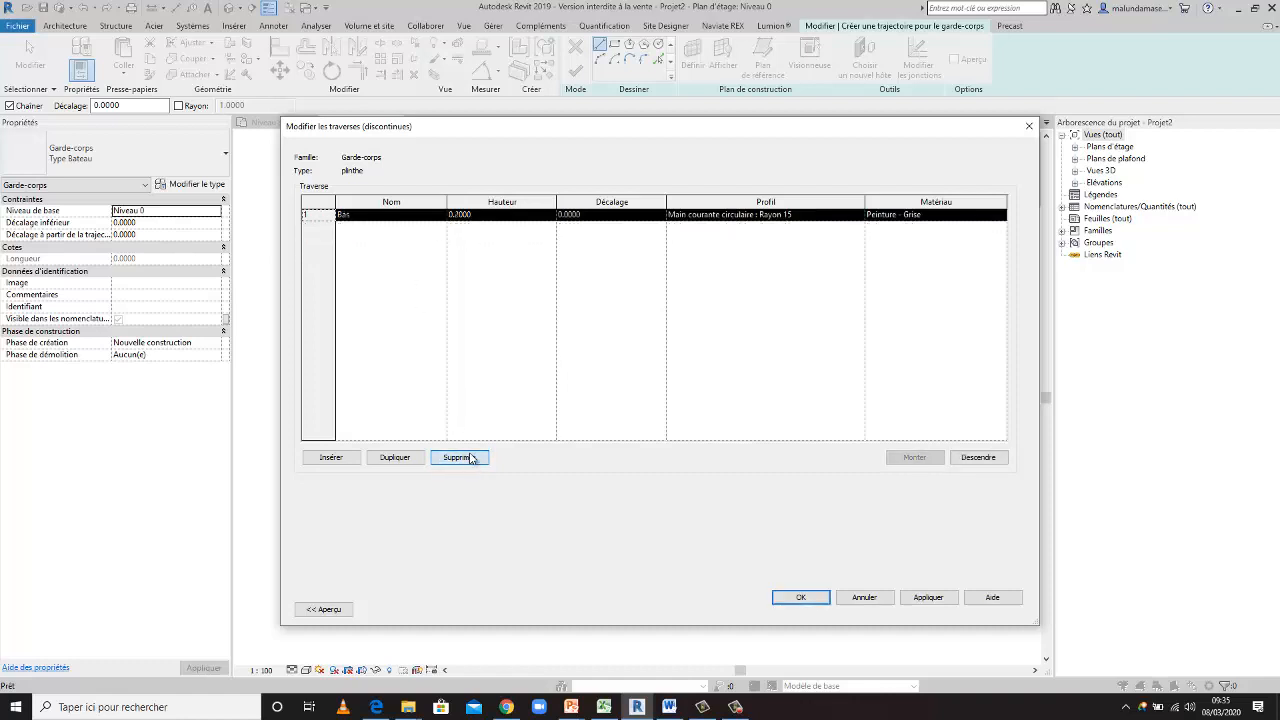
Step: Set the Bas rail's height to 0 and its profile to plinthe TETRIS : plinthe TETRIS
left_click(474, 214)
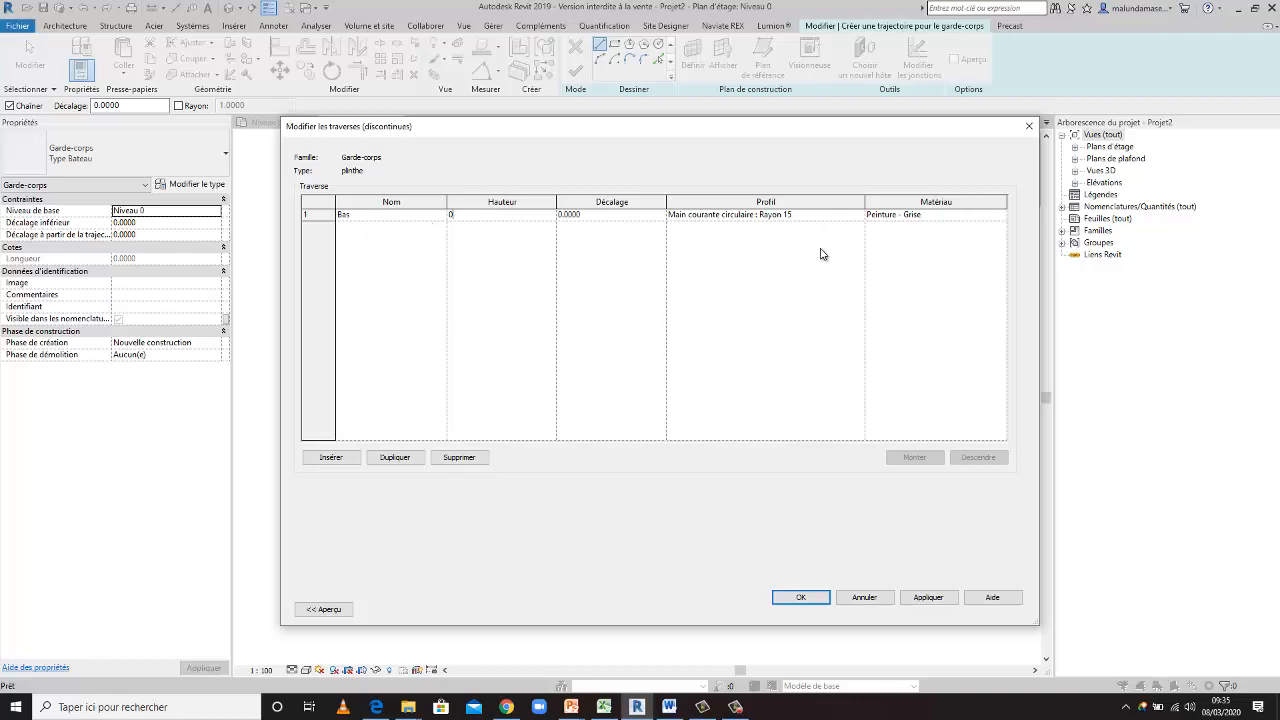
type("0")
left_click(860, 218)
mouse_move(861, 252)
left_mouse_down()
mouse_move(865, 241)
mouse_move(862, 270)
left_mouse_up()
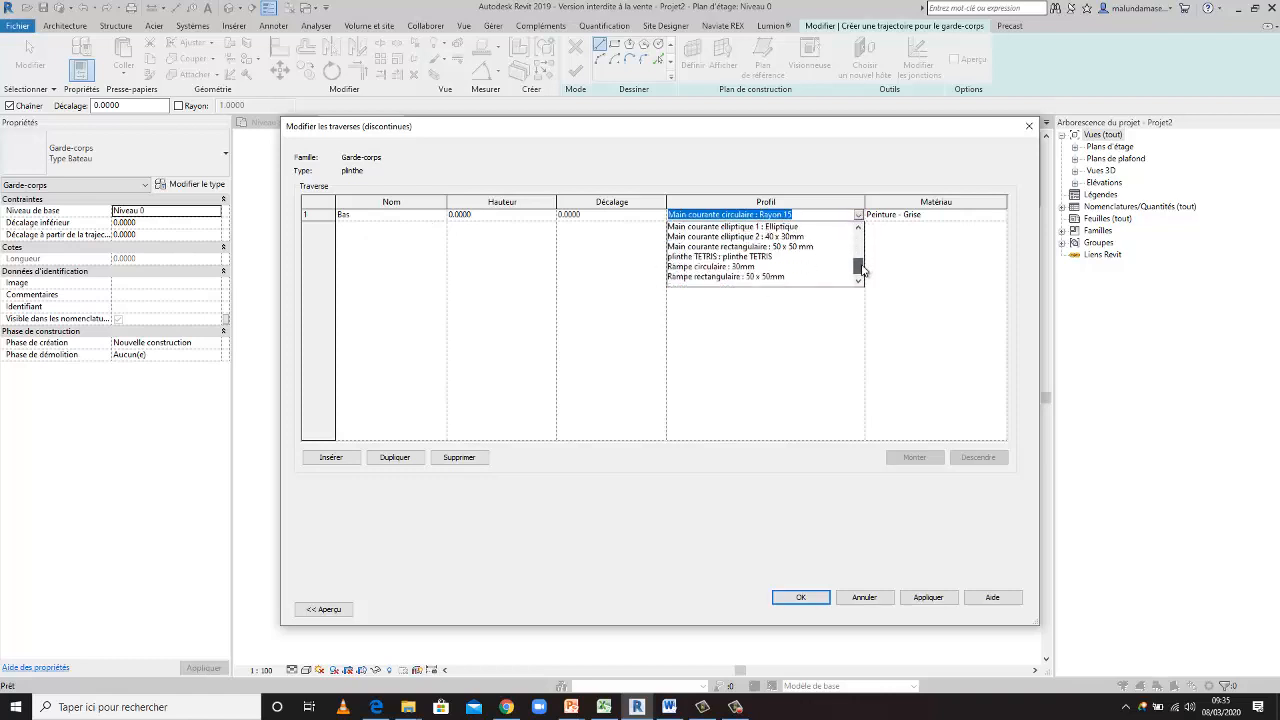
left_click(768, 257)
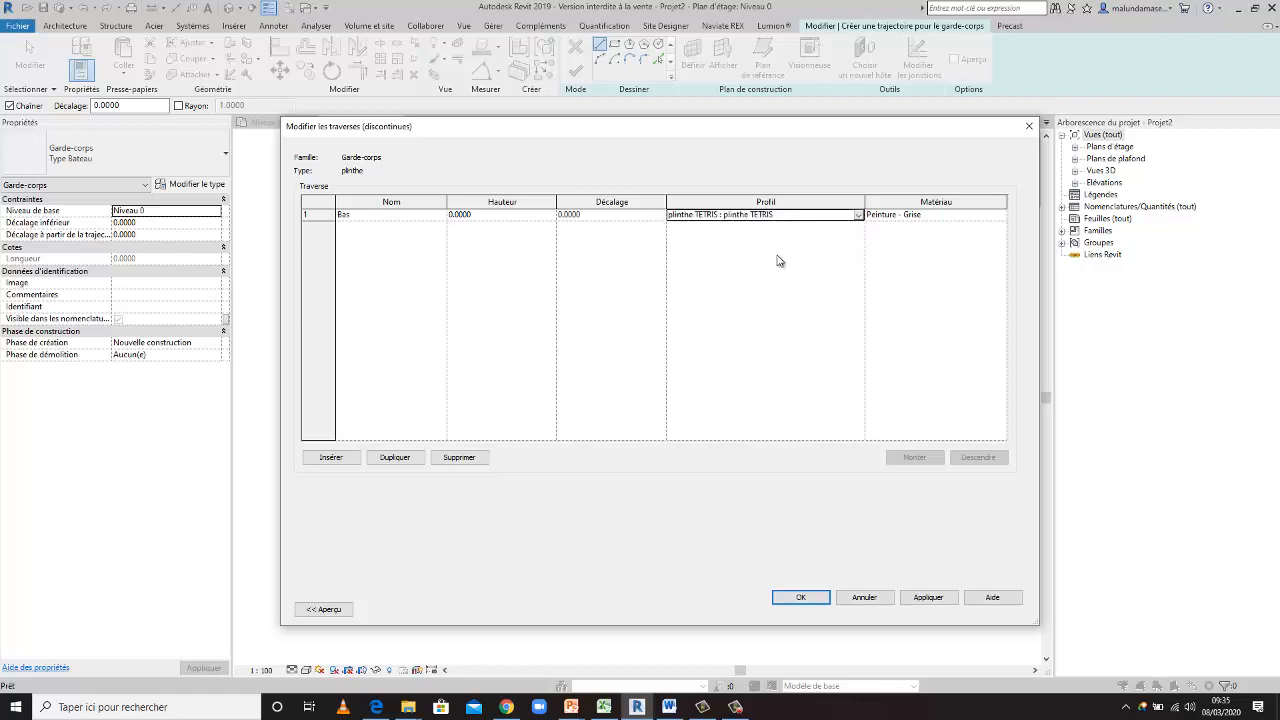
Step: Assign the material Plastique, blanc opaque to the Bas rail and apply the rail structure
left_click(1000, 217)
left_click(1001, 214)
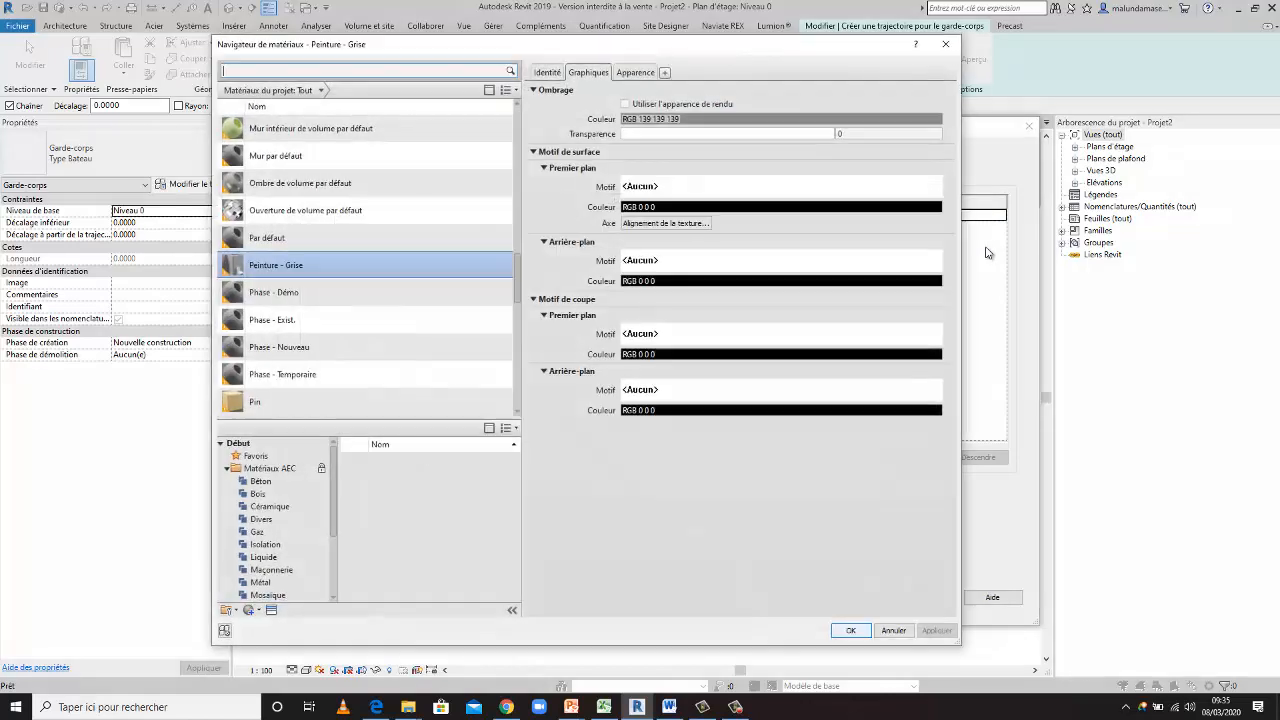
scroll(390, 180, "up", 1)
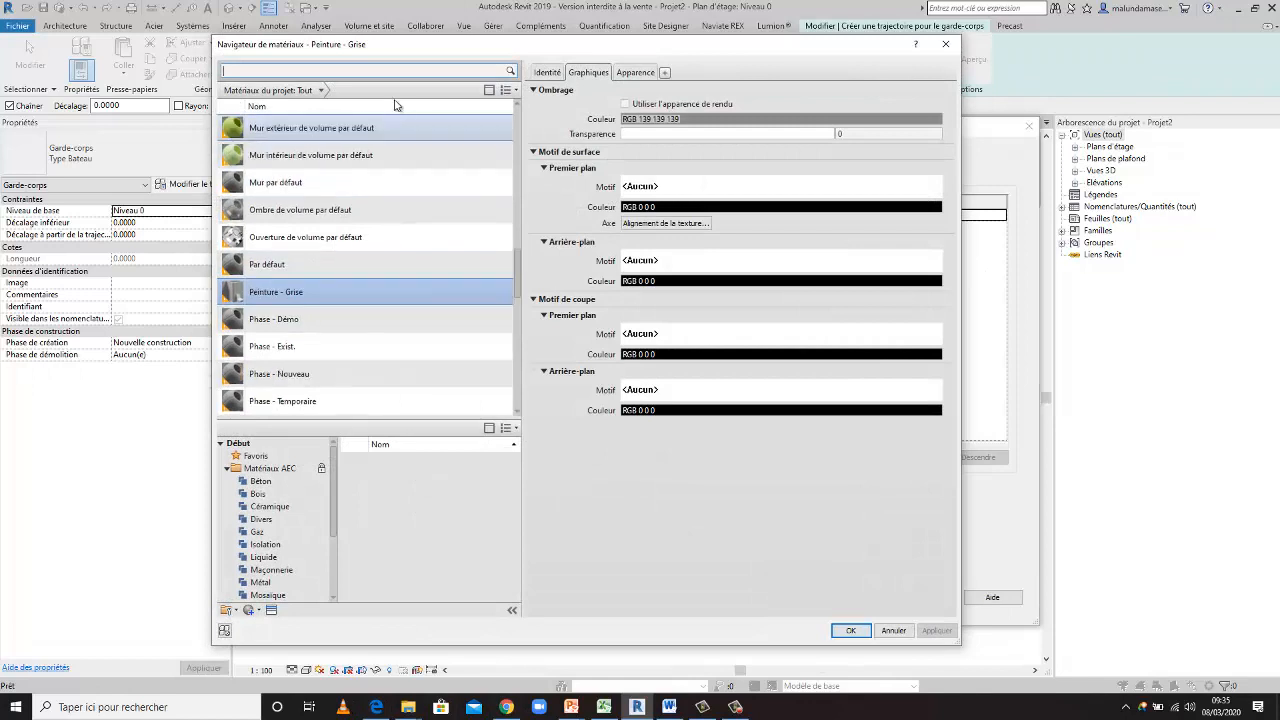
left_click(386, 68)
type("p")
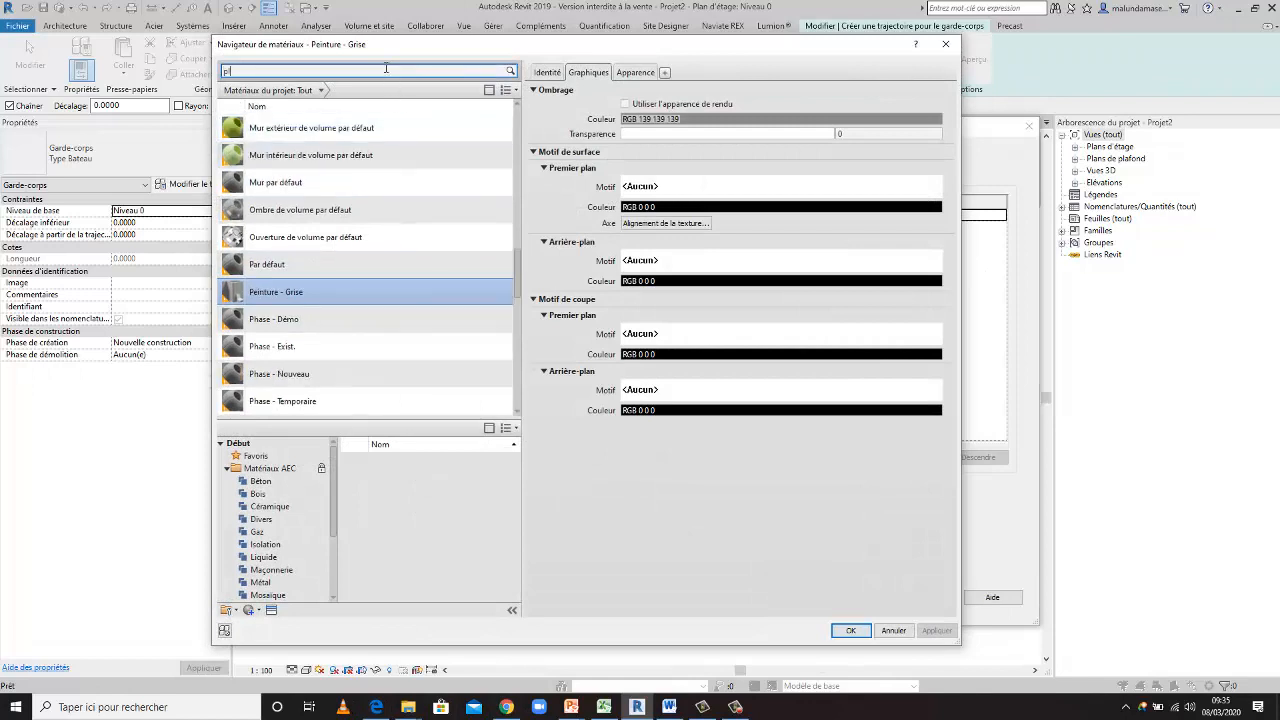
type("las")
key("BackSpace")
type("as")
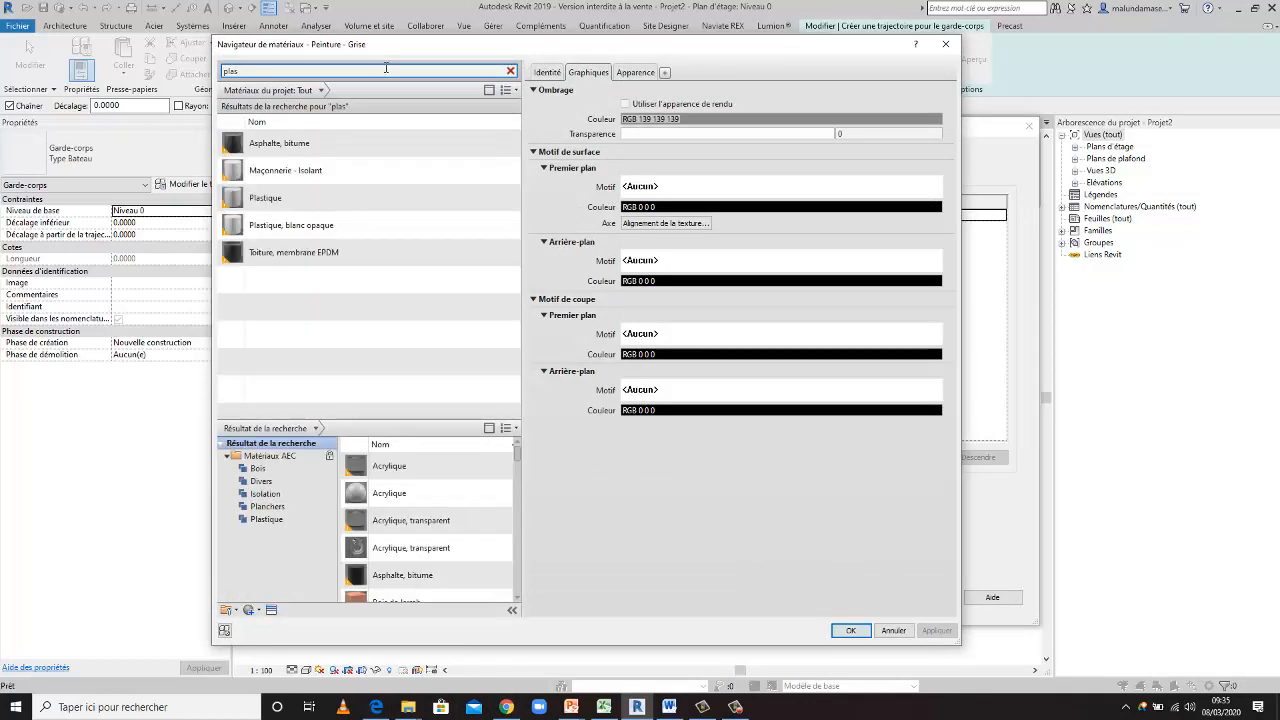
left_click(425, 229)
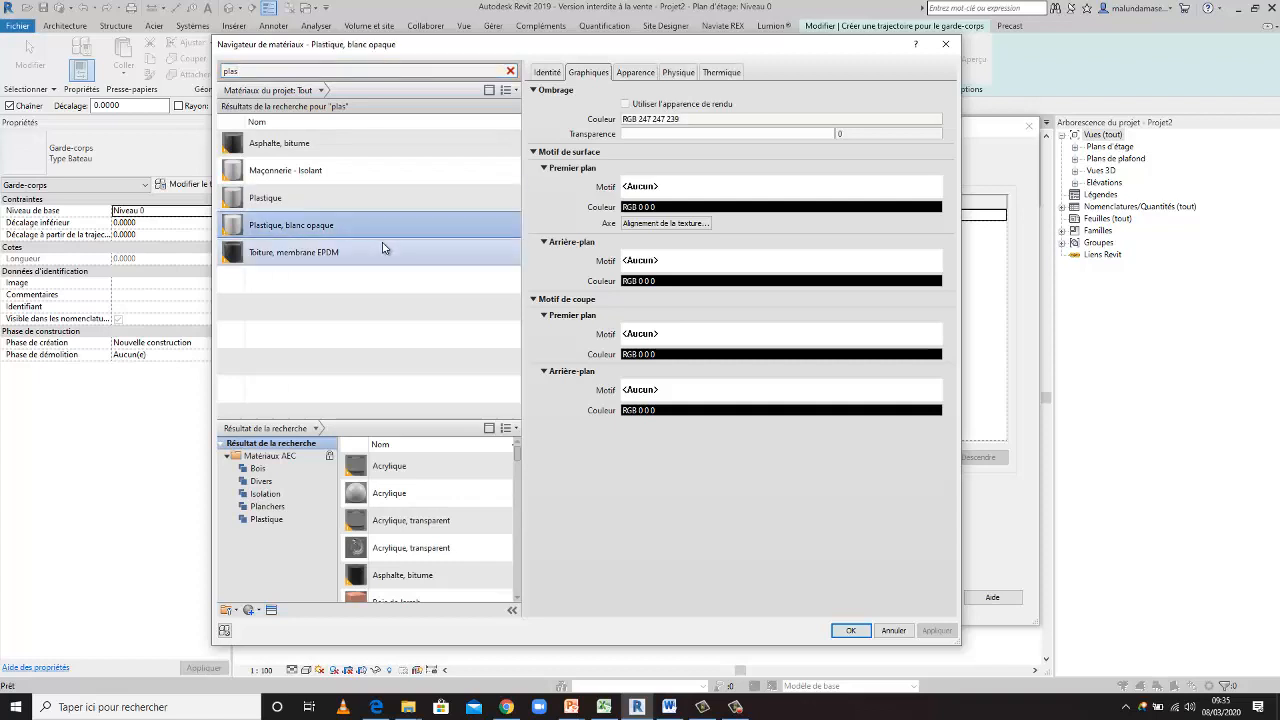
left_click(850, 630)
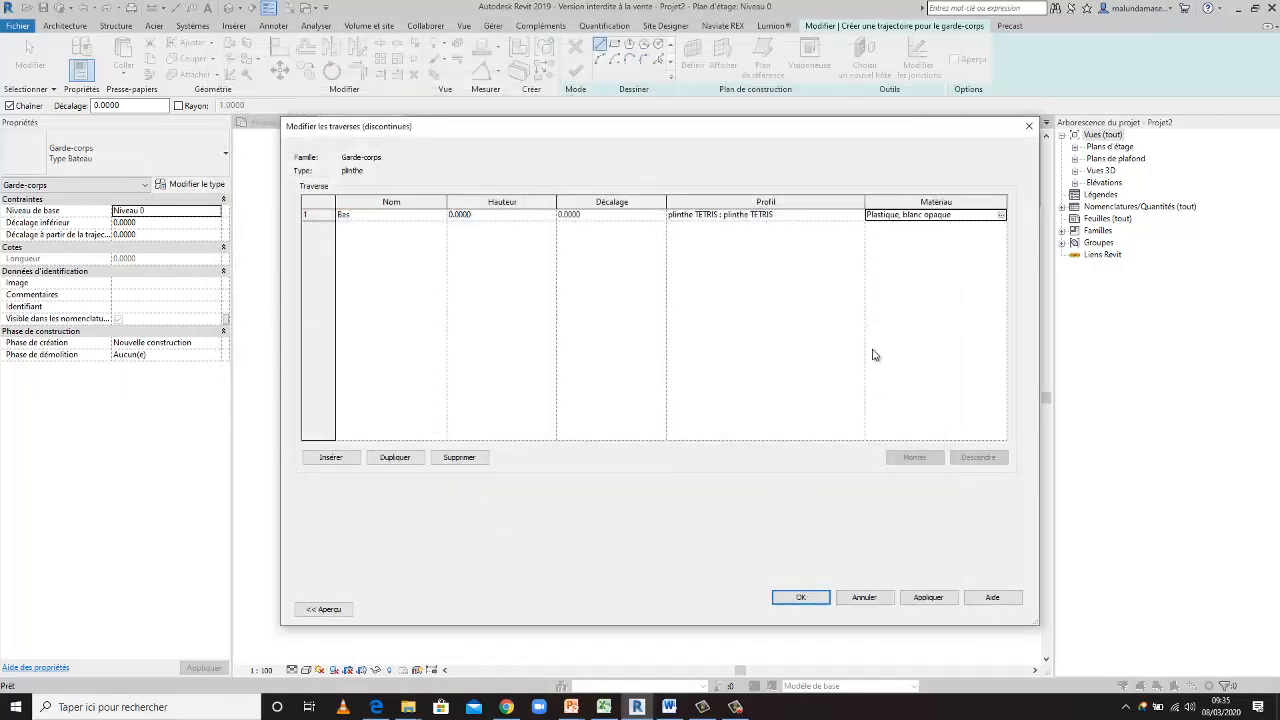
left_click(927, 597)
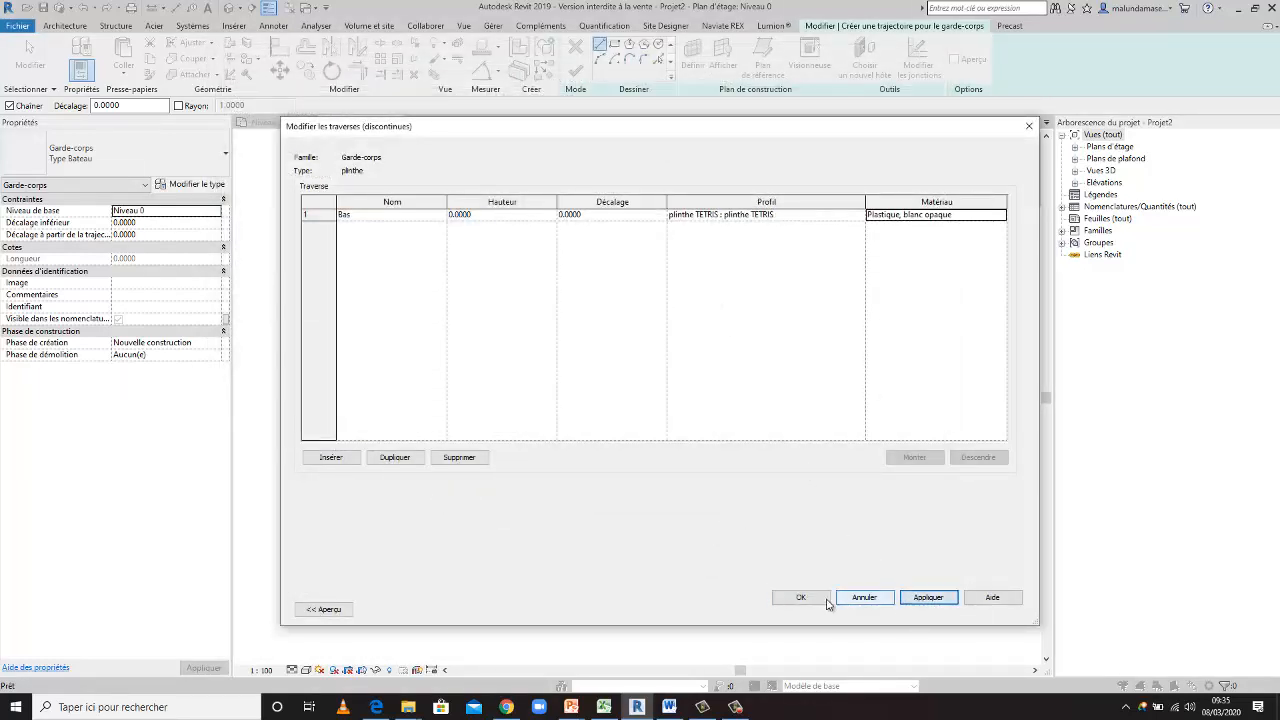
left_click(800, 597)
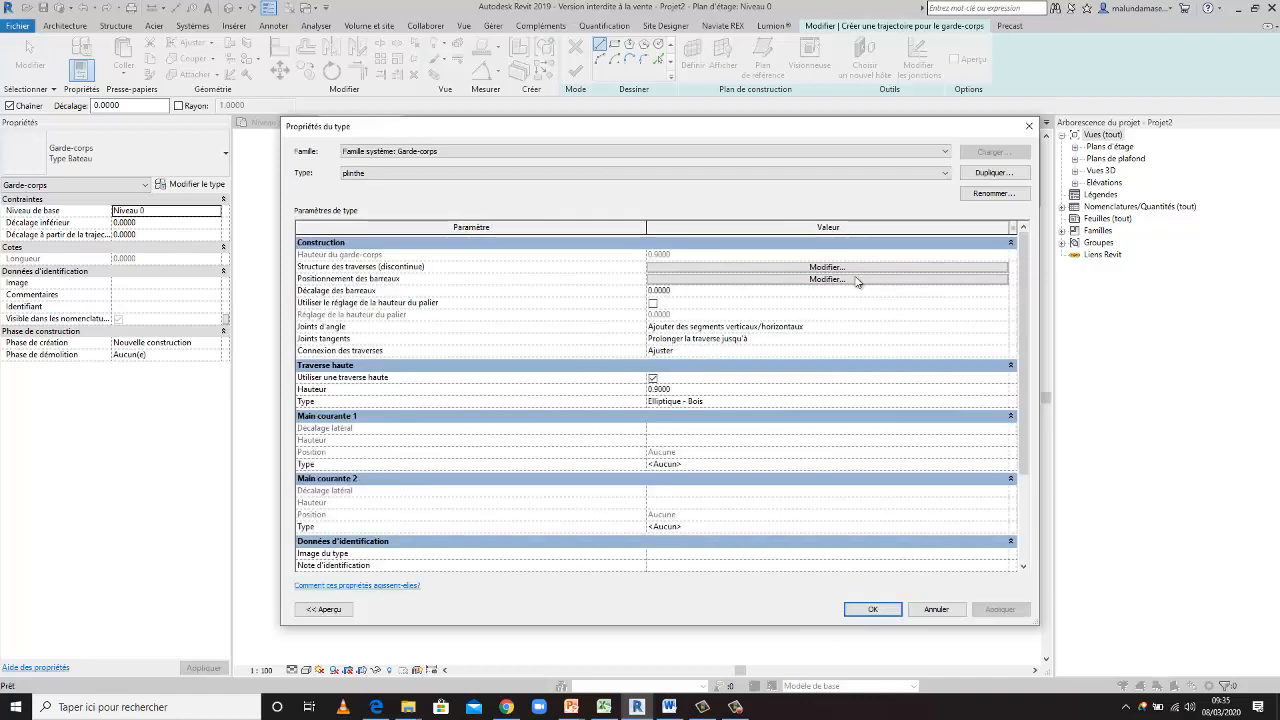
Step: In the plinthe type's baluster placement, set the main Barreau, the start post and the end post to Aucun(e)
left_click(827, 280)
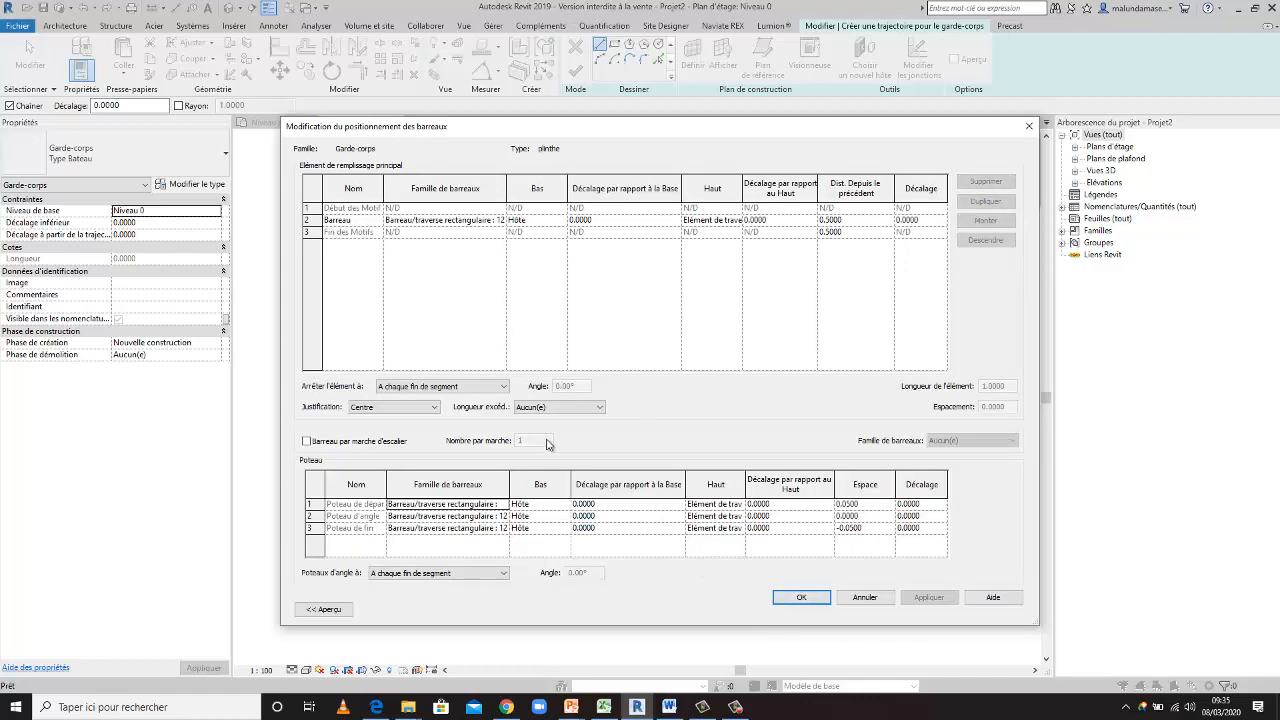
left_click(501, 220)
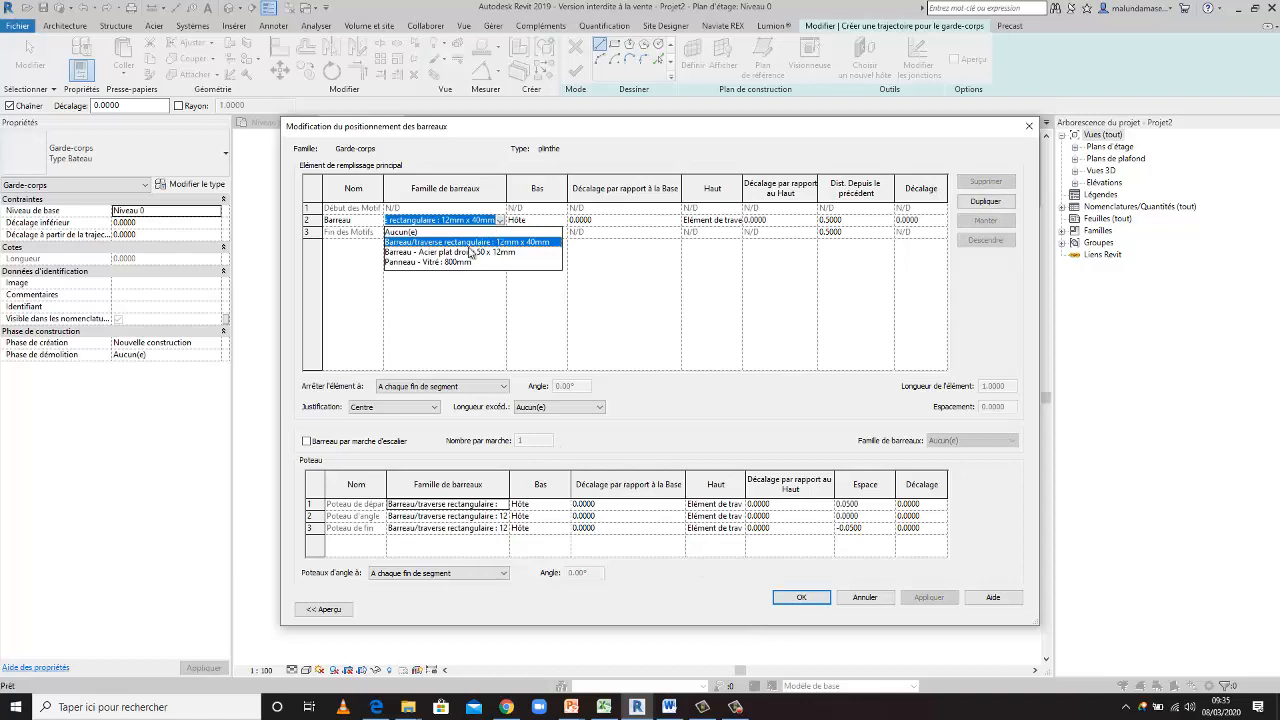
left_click(440, 232)
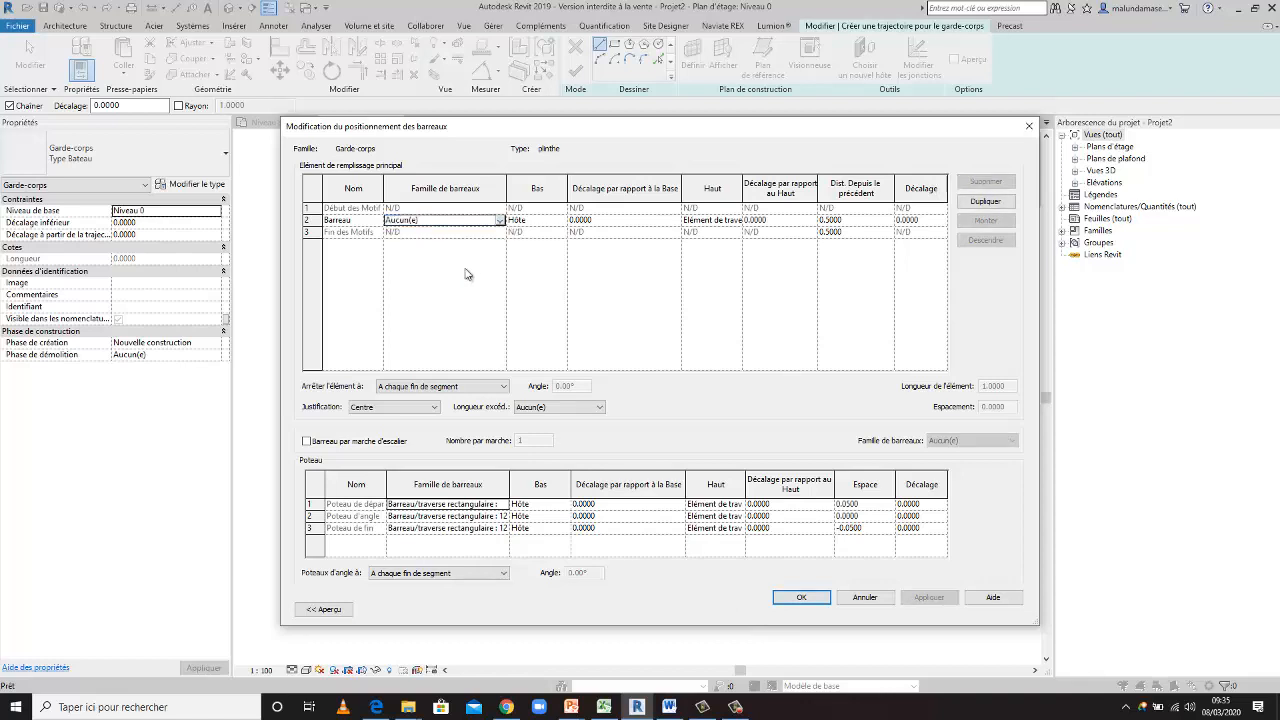
left_click(500, 505)
left_click(459, 518)
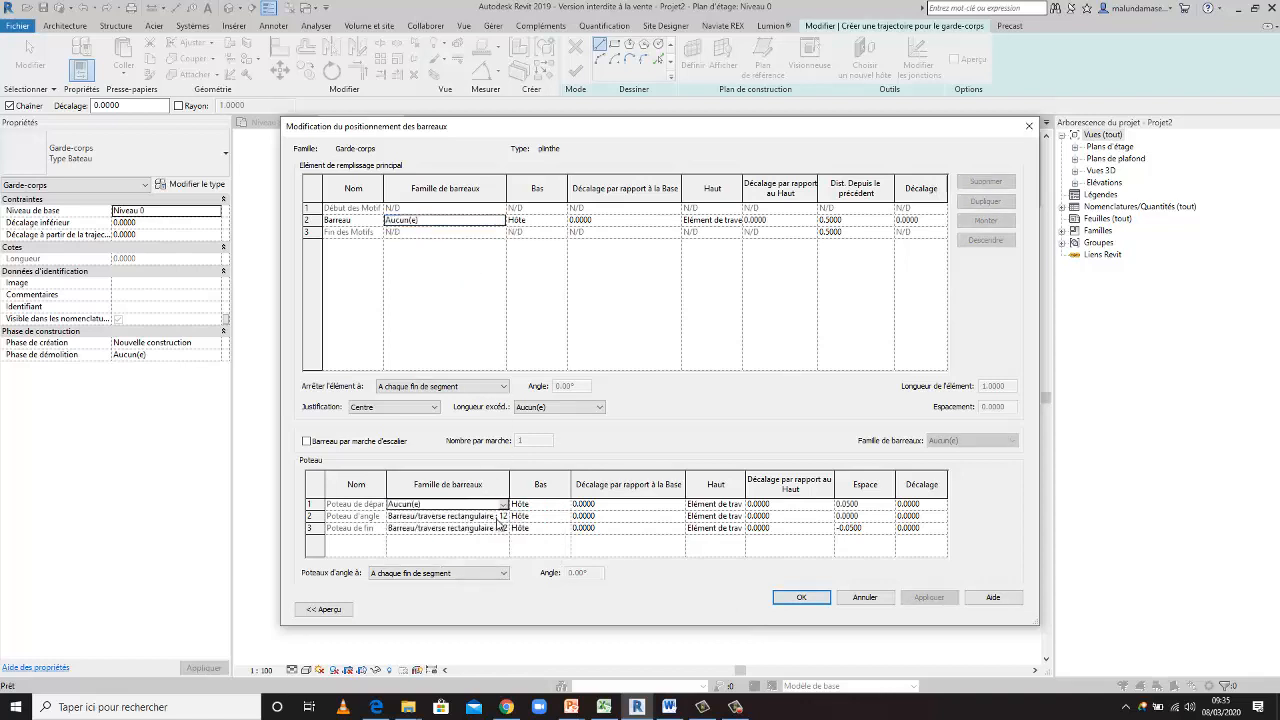
left_click(502, 517)
left_click(470, 530)
left_click(499, 529)
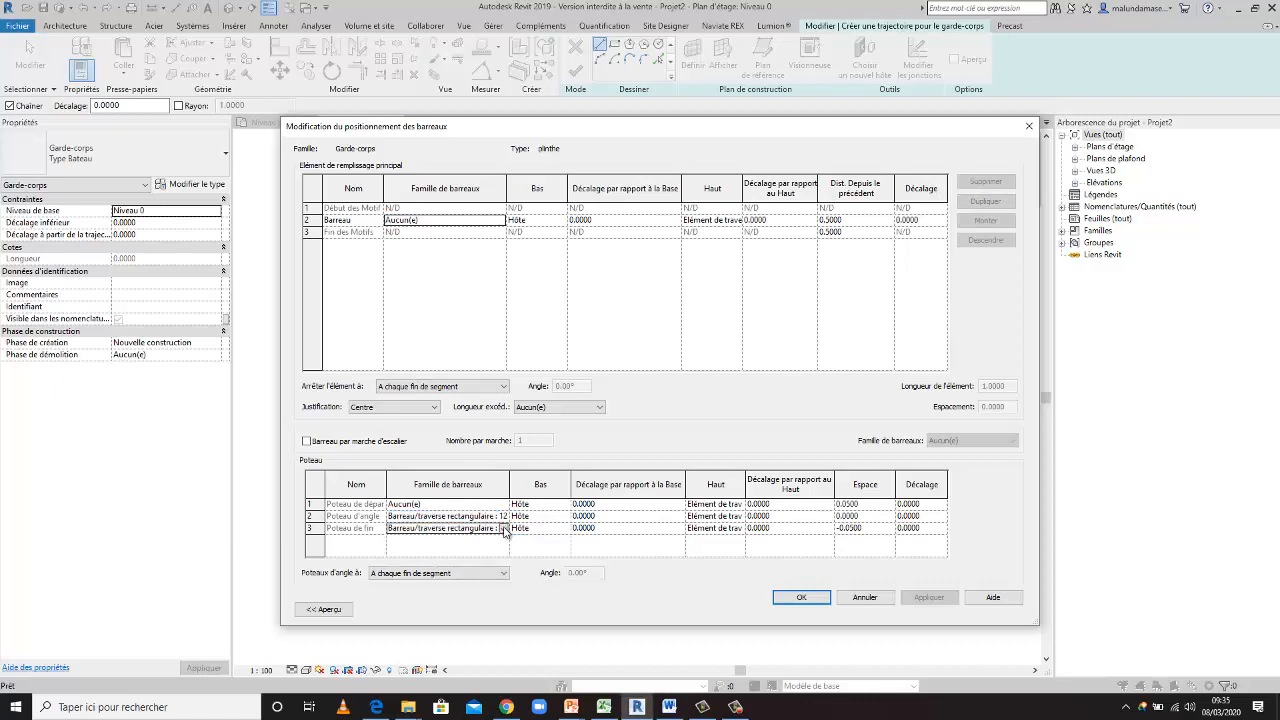
left_click(503, 528)
left_click(460, 541)
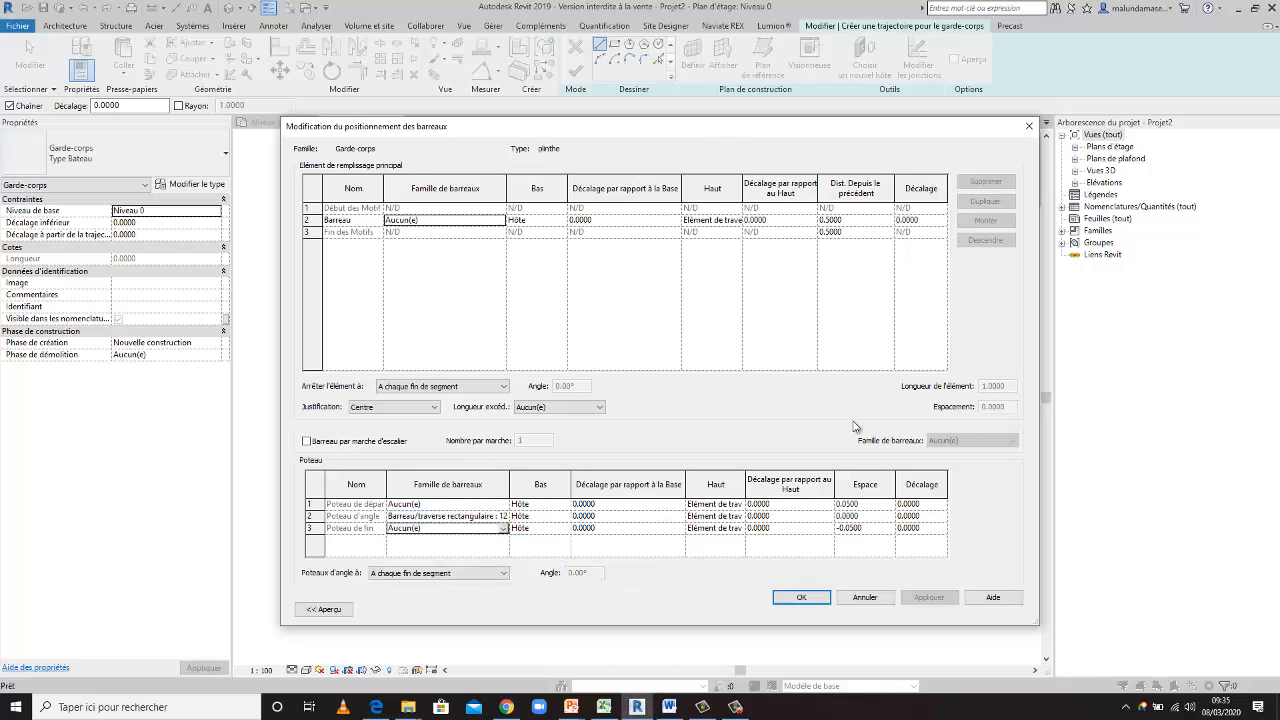
left_click(805, 598)
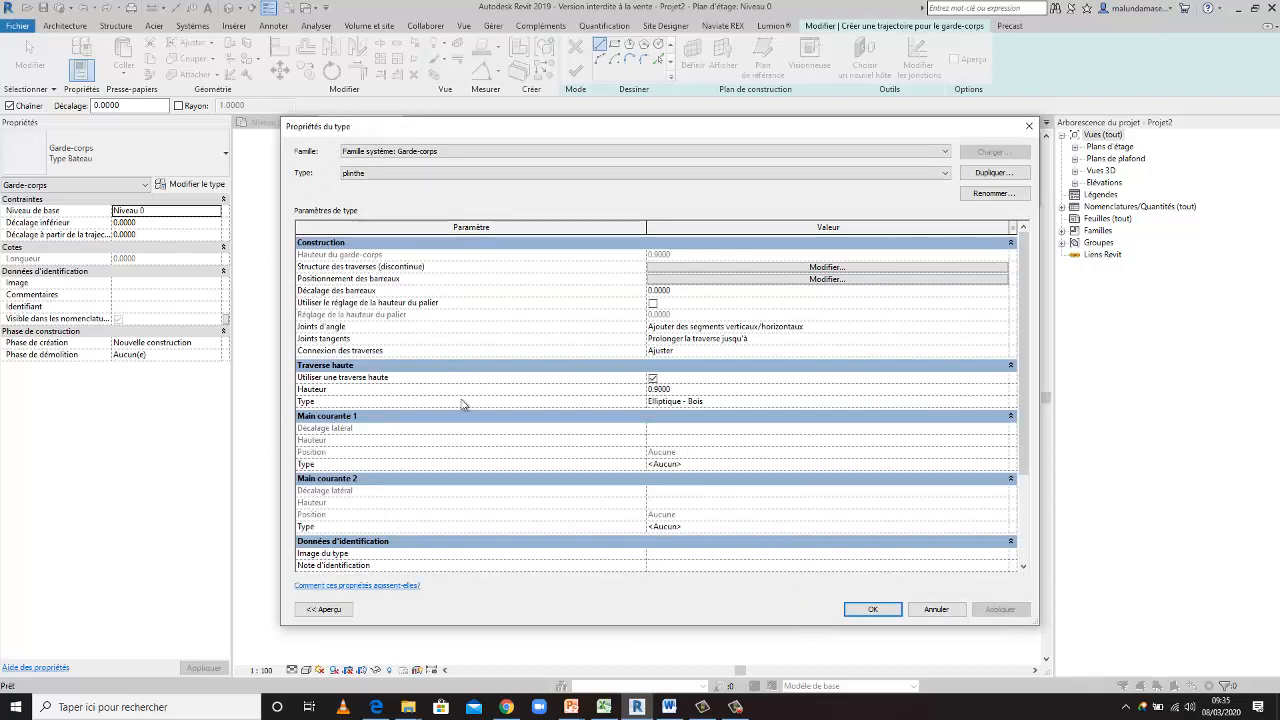
Step: Disable the top rail for the plinthe type and accept the type properties
left_click(657, 380)
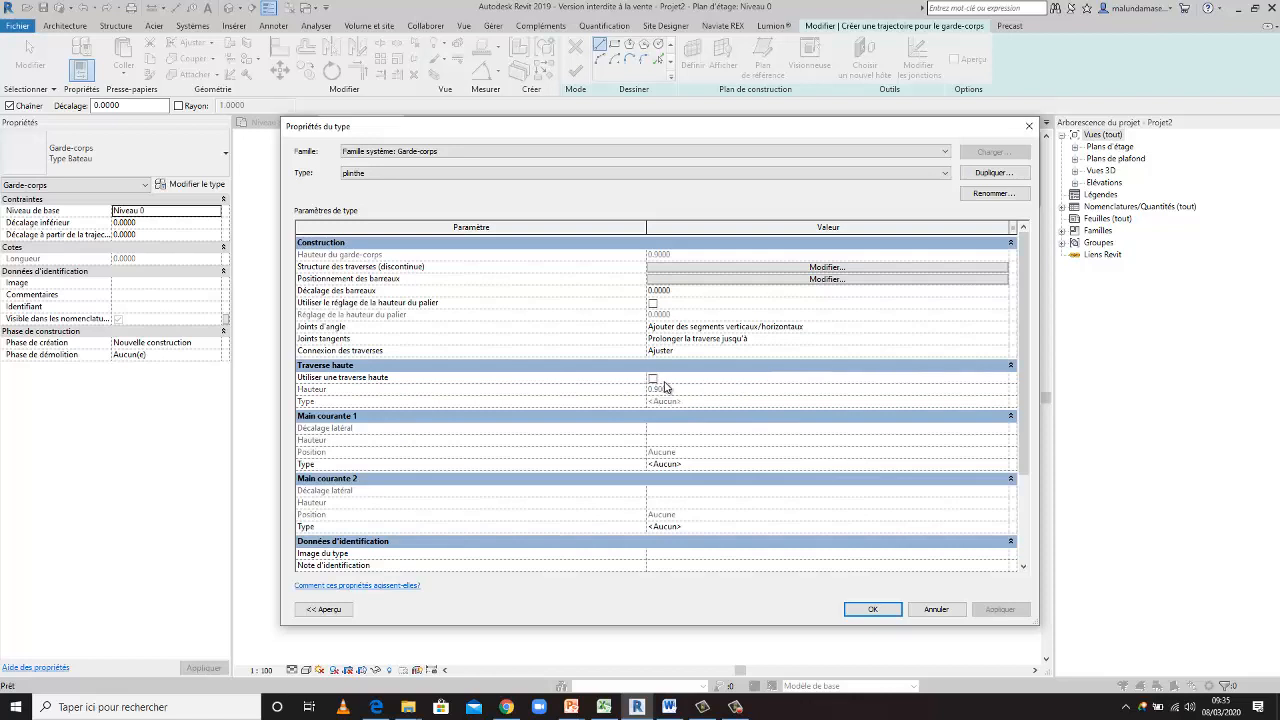
left_click(870, 609)
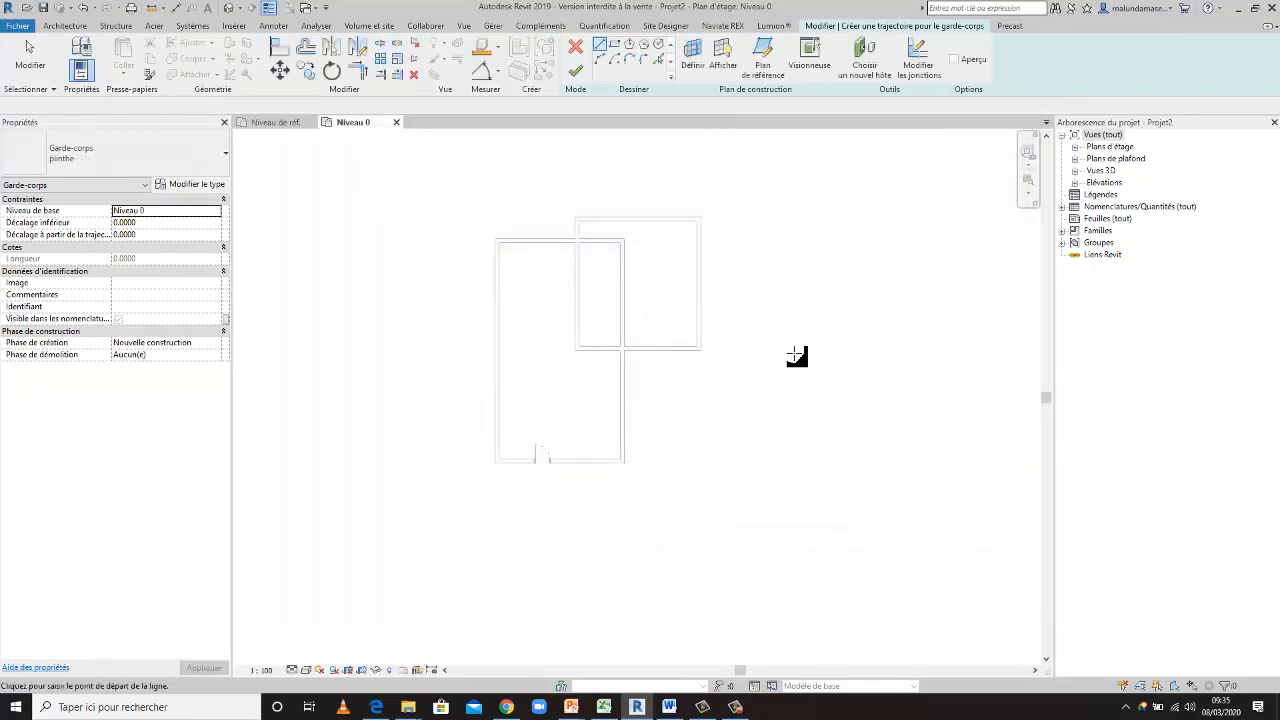
Step: Start the baseboard path at the door's left jamb and trace the inner wall faces around the left side to the projecting room
scroll(530, 470, "up", 7)
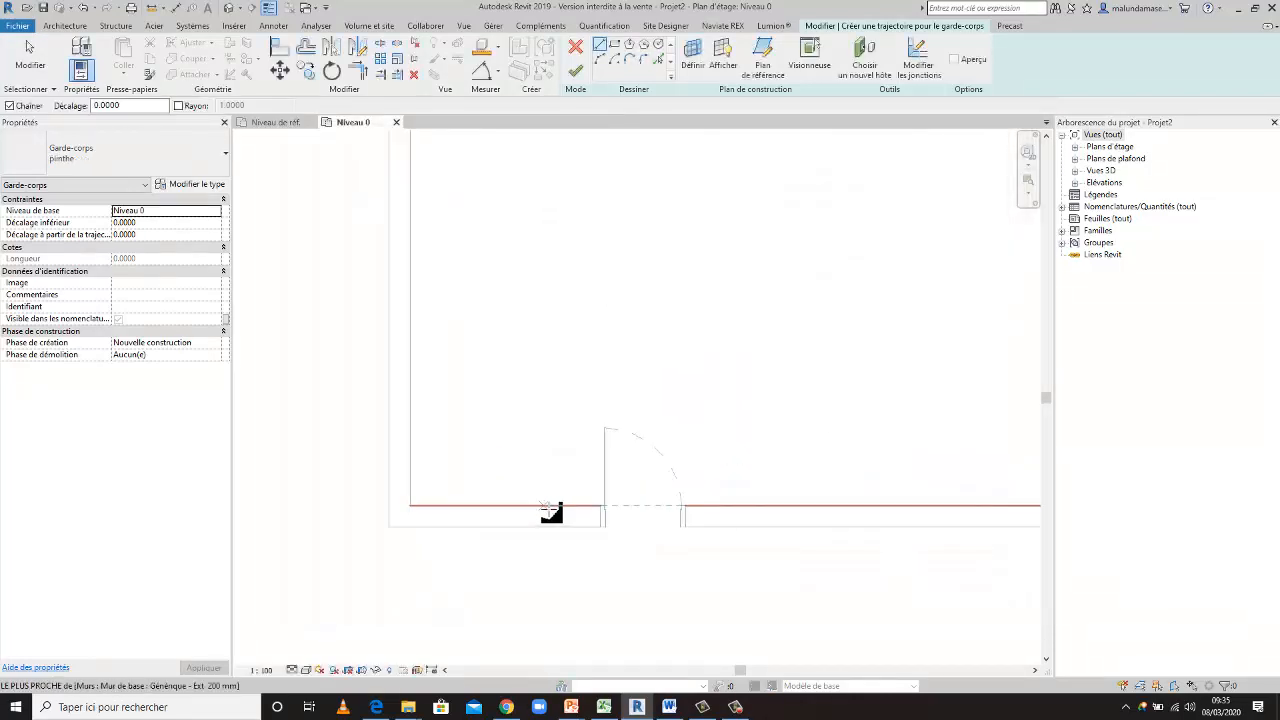
scroll(551, 512, "up", 4)
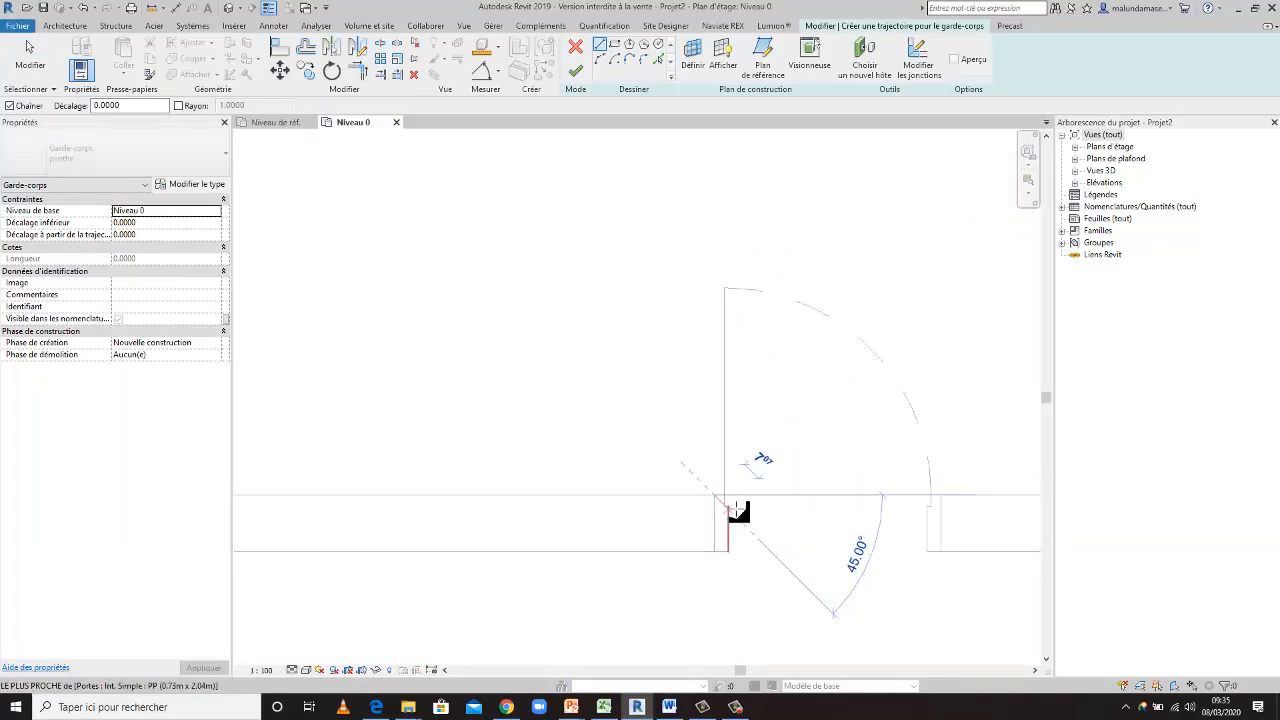
scroll(737, 508, "down", 3)
scroll(444, 595, "down", 3)
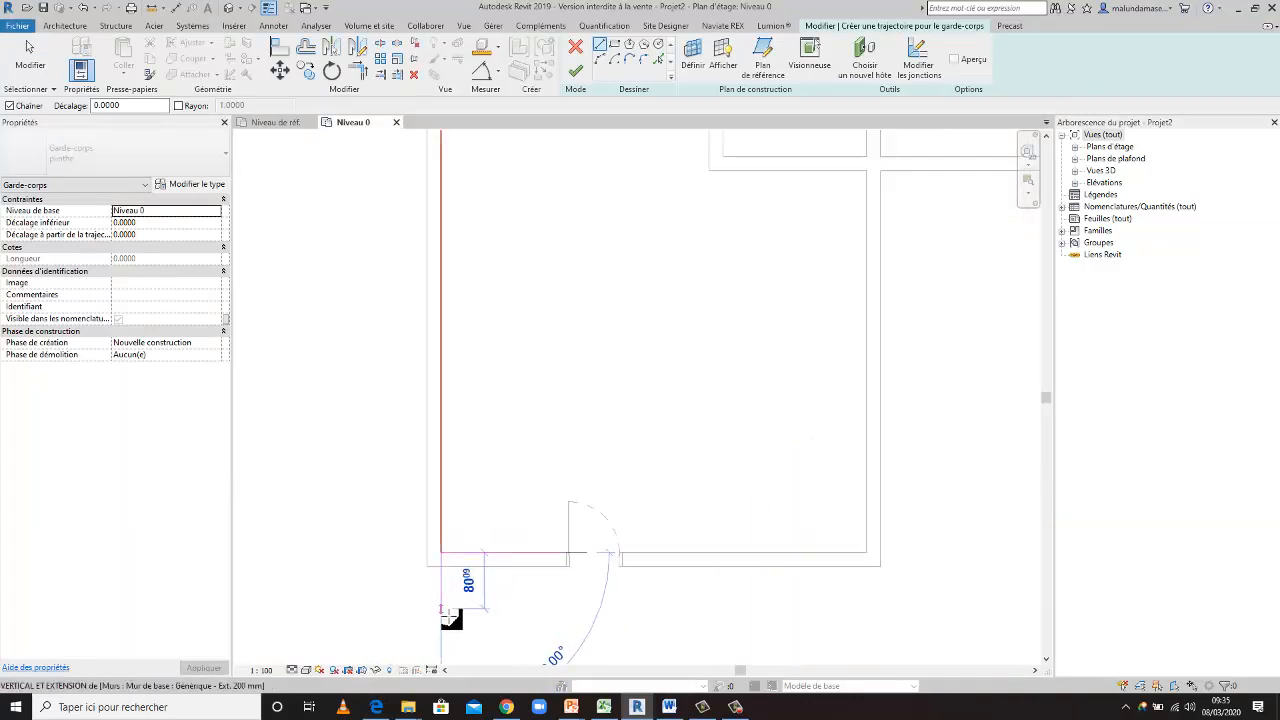
scroll(451, 618, "down", 2)
scroll(460, 380, "up", 5)
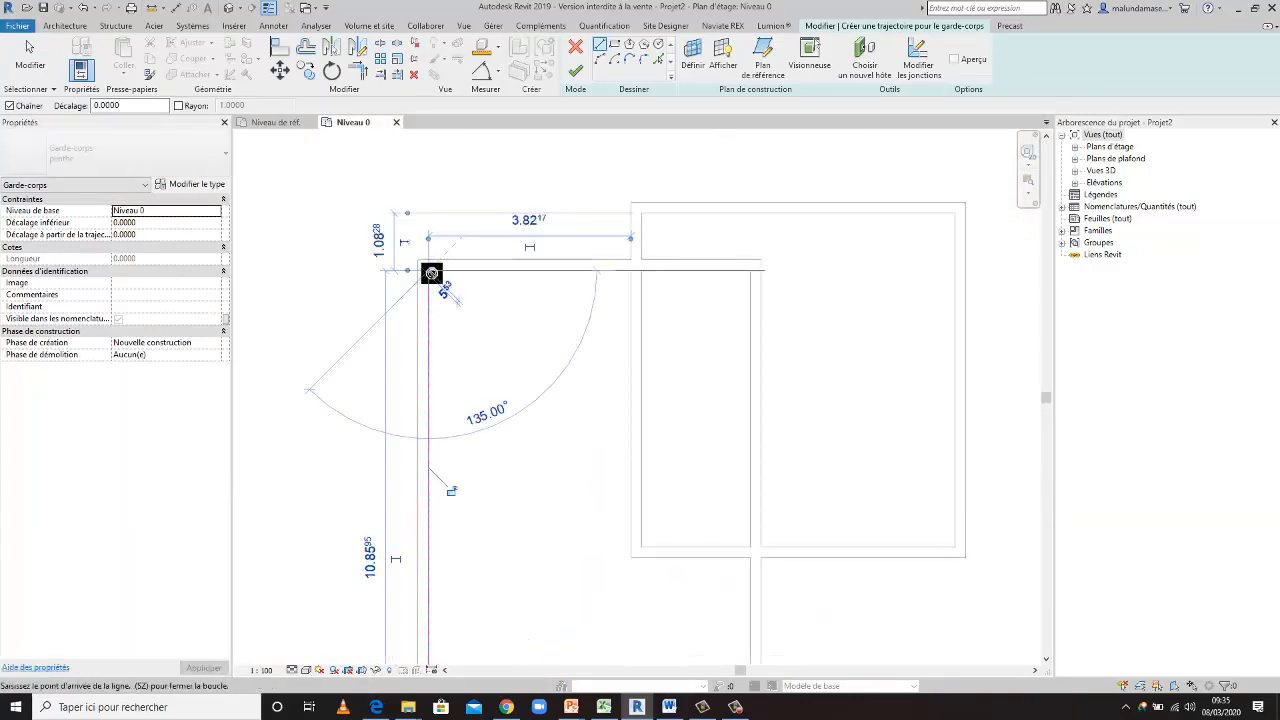
left_click(630, 270)
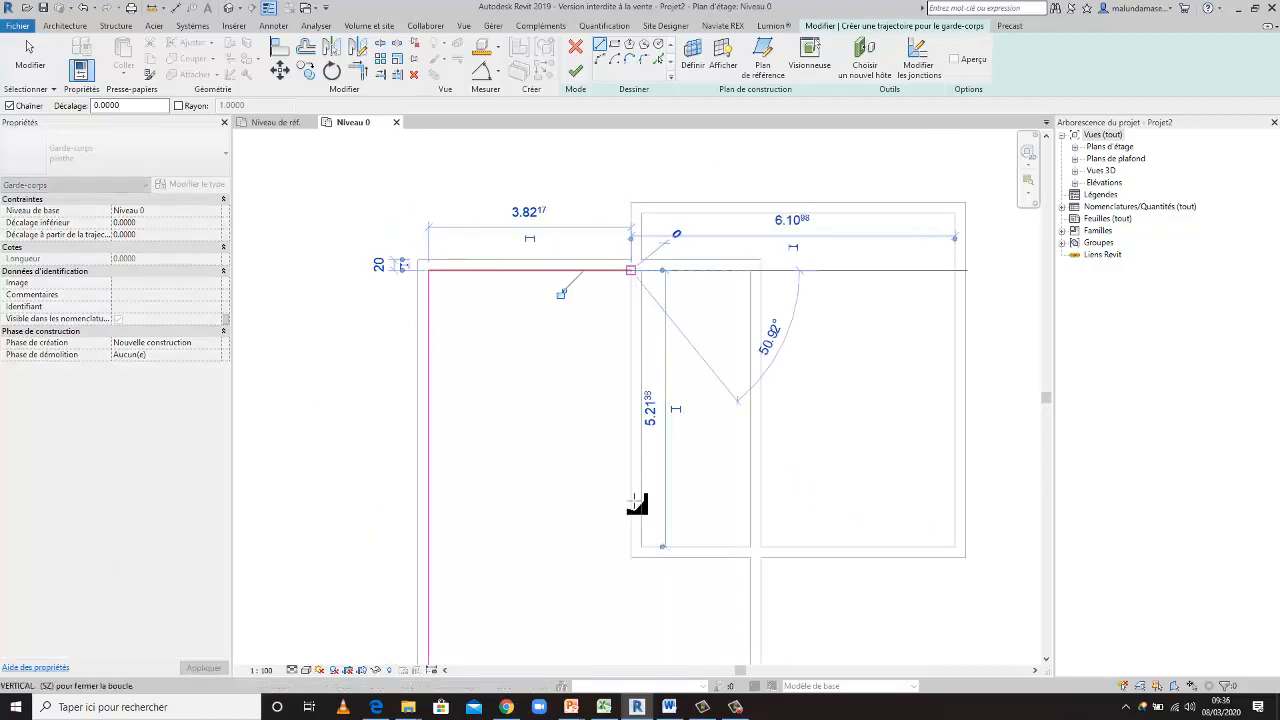
Step: Continue the path around the projecting room's corner, down the right wall and back to the door's right jamb
left_click(632, 557)
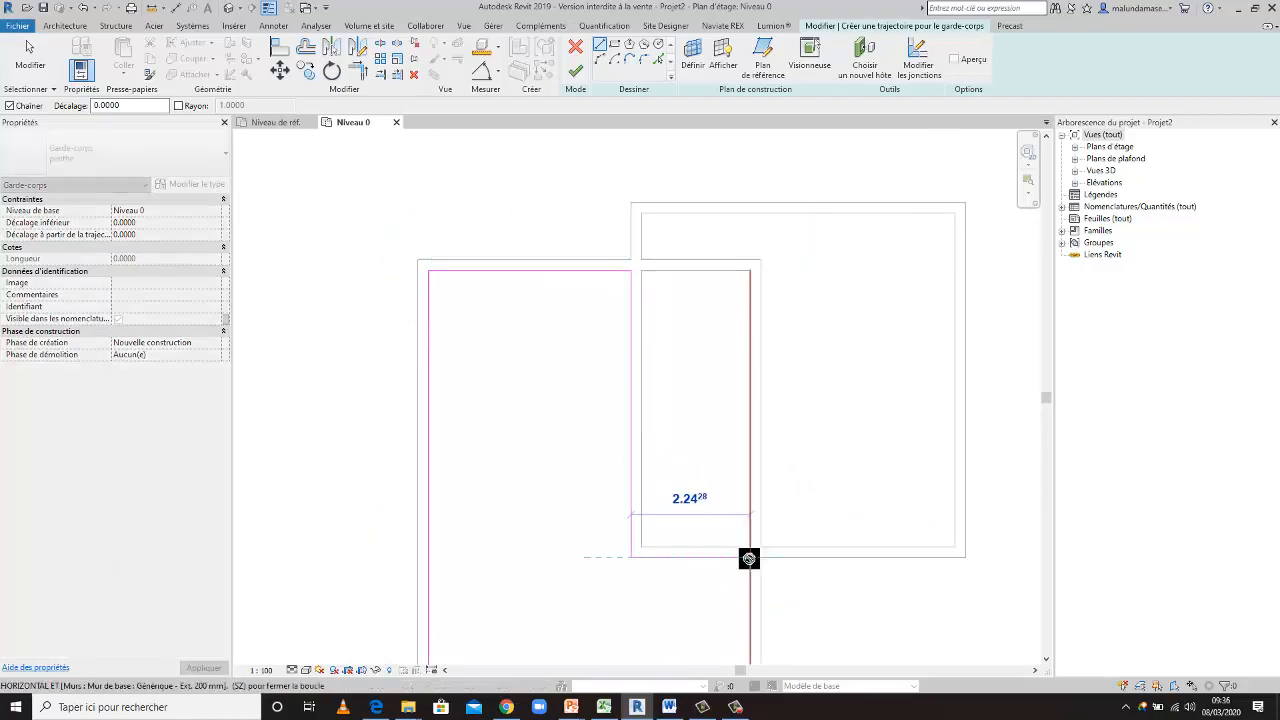
left_click(749, 558)
scroll(740, 514, "down", 2)
scroll(740, 620, "up", 3)
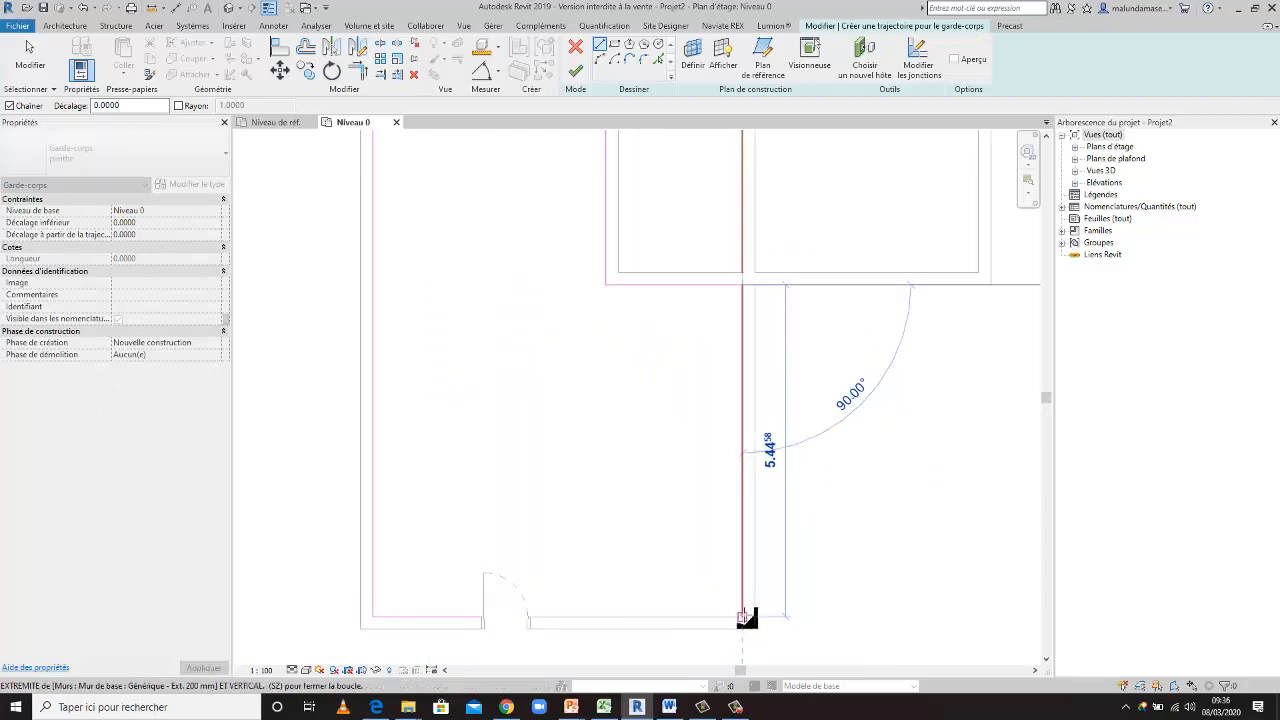
left_click(748, 615)
scroll(543, 612, "down", 1)
scroll(543, 614, "up", 4)
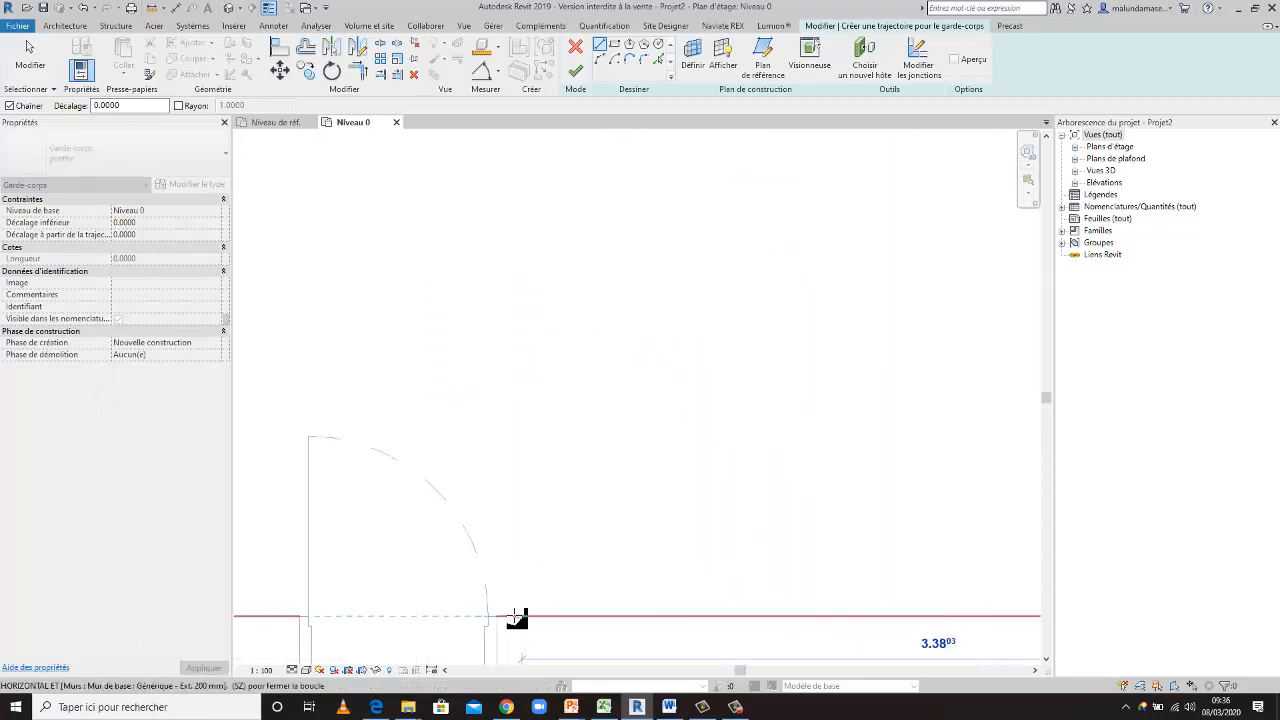
left_click(495, 617)
scroll(610, 601, "down", 5)
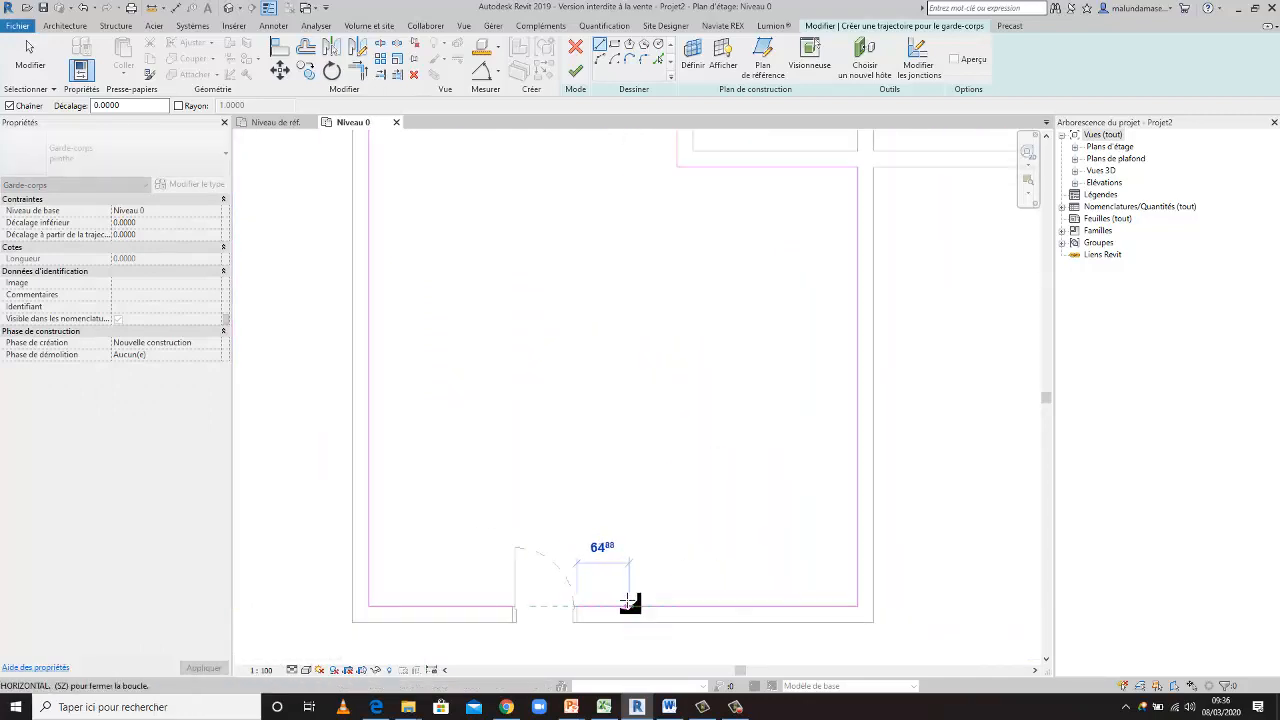
key("Escape")
key("Escape")
Step: Start a second path at the junction of the two rooms, tracing the upper-right room's short left wall and full top wall
scroll(584, 622, "down", 2)
scroll(706, 488, "down", 4)
scroll(704, 290, "up", 5)
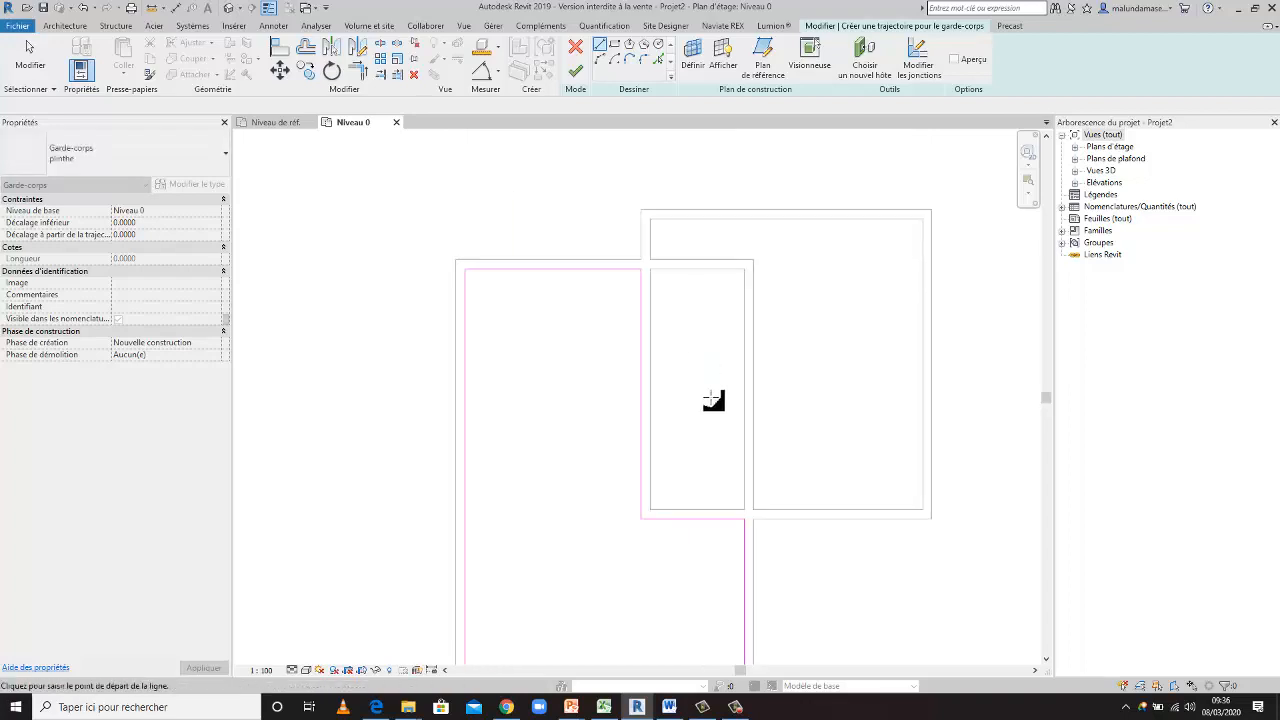
scroll(772, 482, "down", 2)
scroll(686, 306, "up", 2)
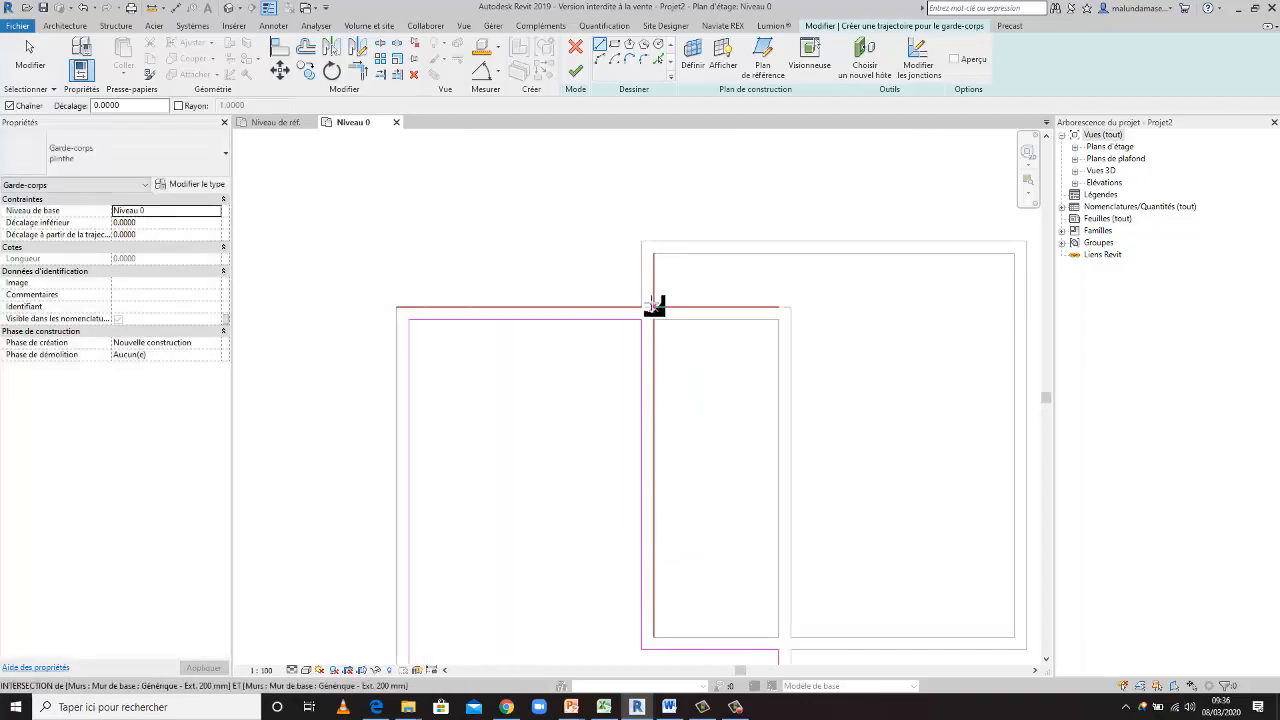
scroll(657, 309, "up", 2)
left_click(656, 309)
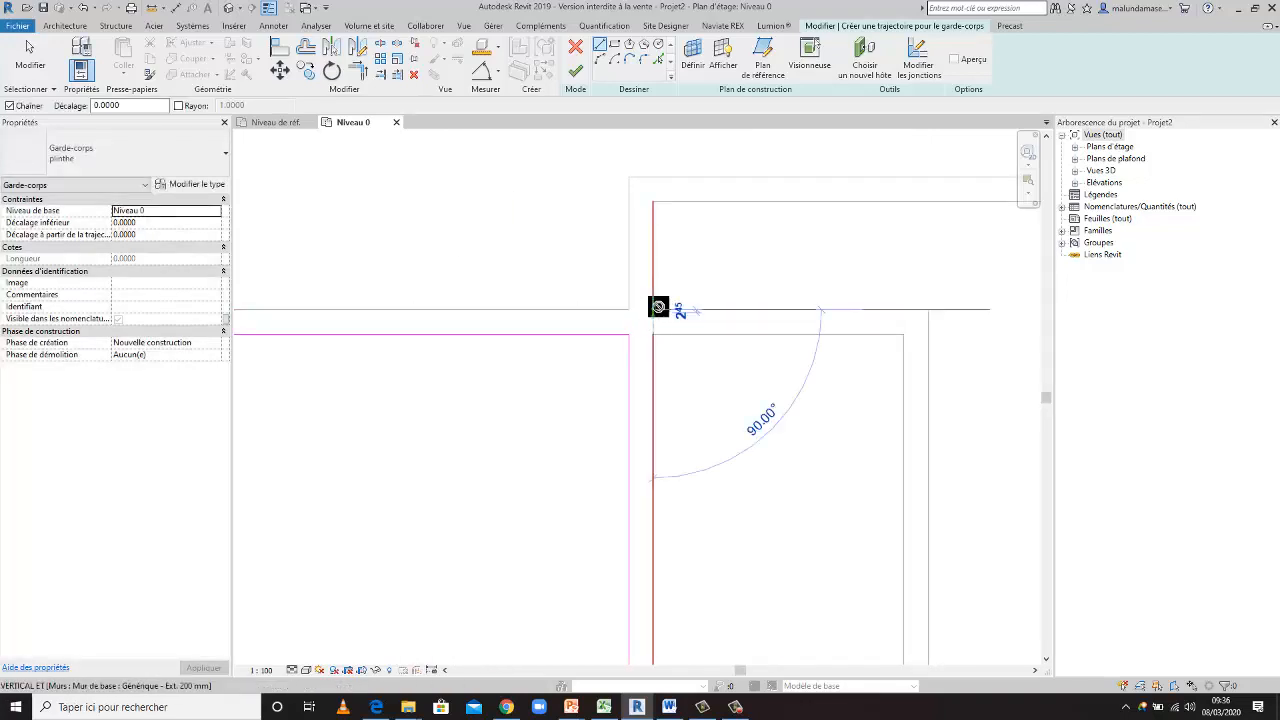
left_click(653, 203)
scroll(570, 220, "down", 3)
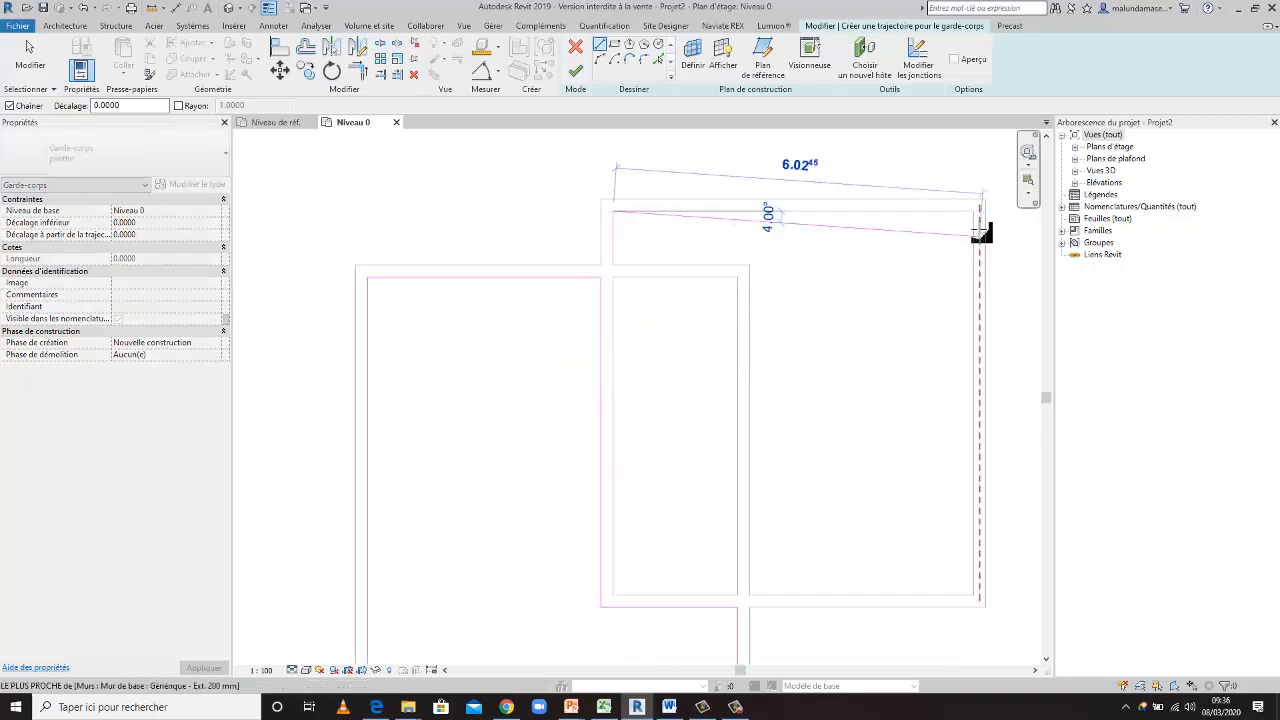
left_click(973, 211)
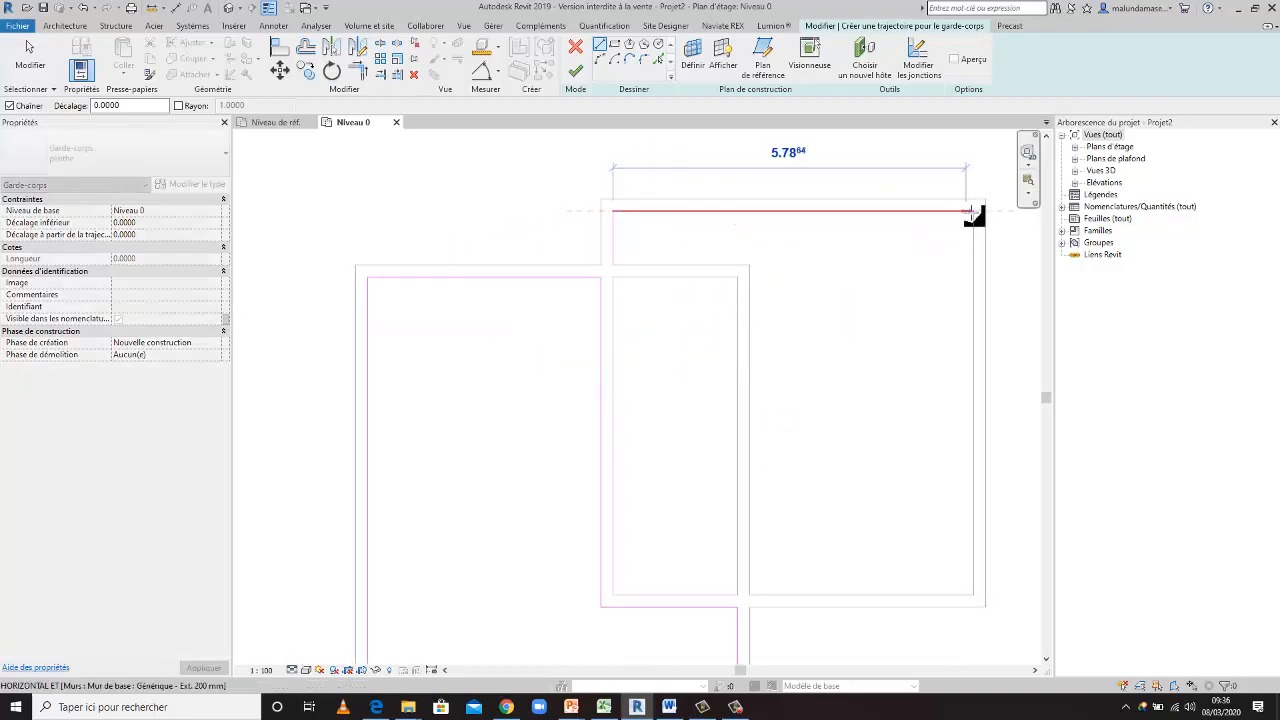
Step: Close the second path along the right and bottom walls and around the overlapping room, and try to finish the sketch
left_click(973, 595)
left_click(749, 597)
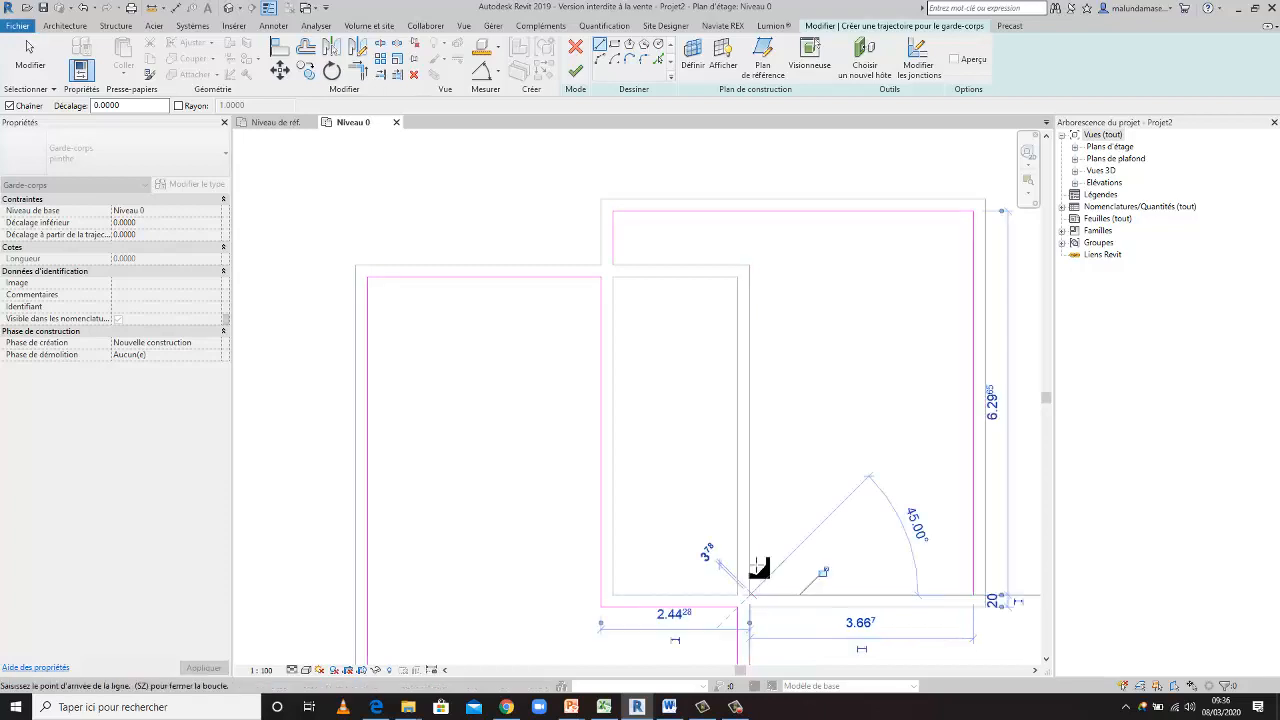
left_click(750, 265)
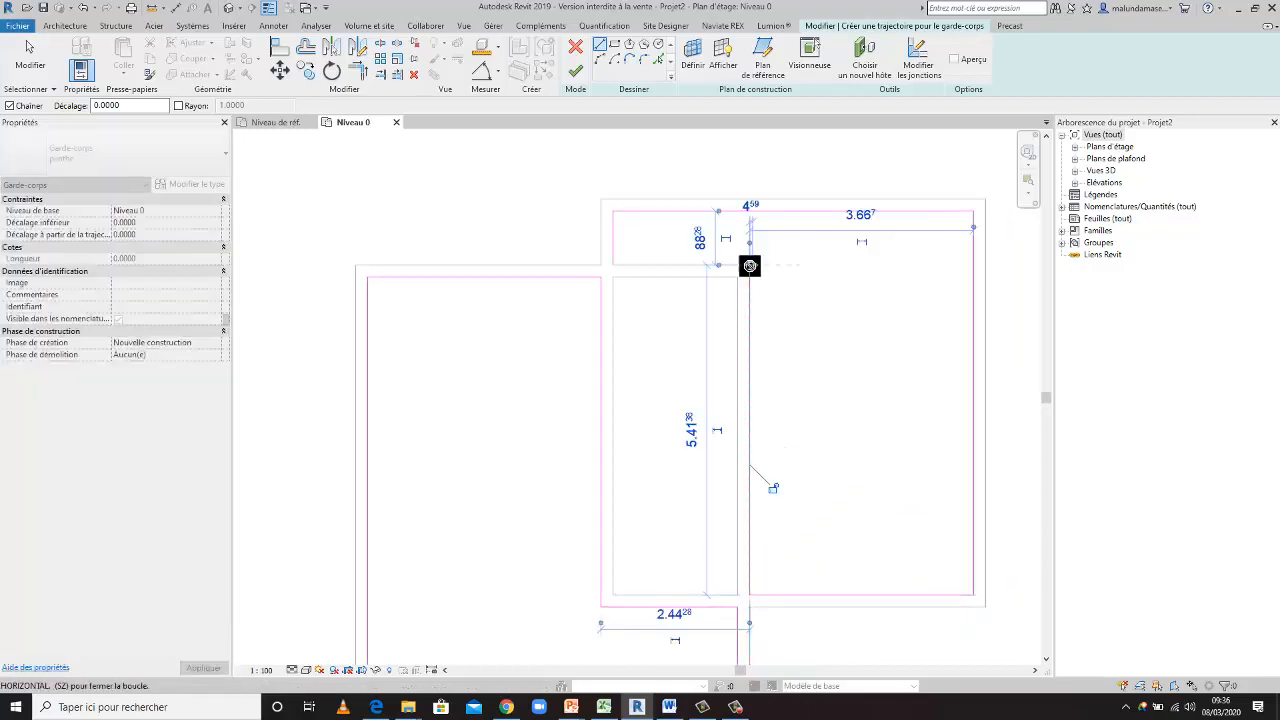
left_click(613, 265)
key("Escape")
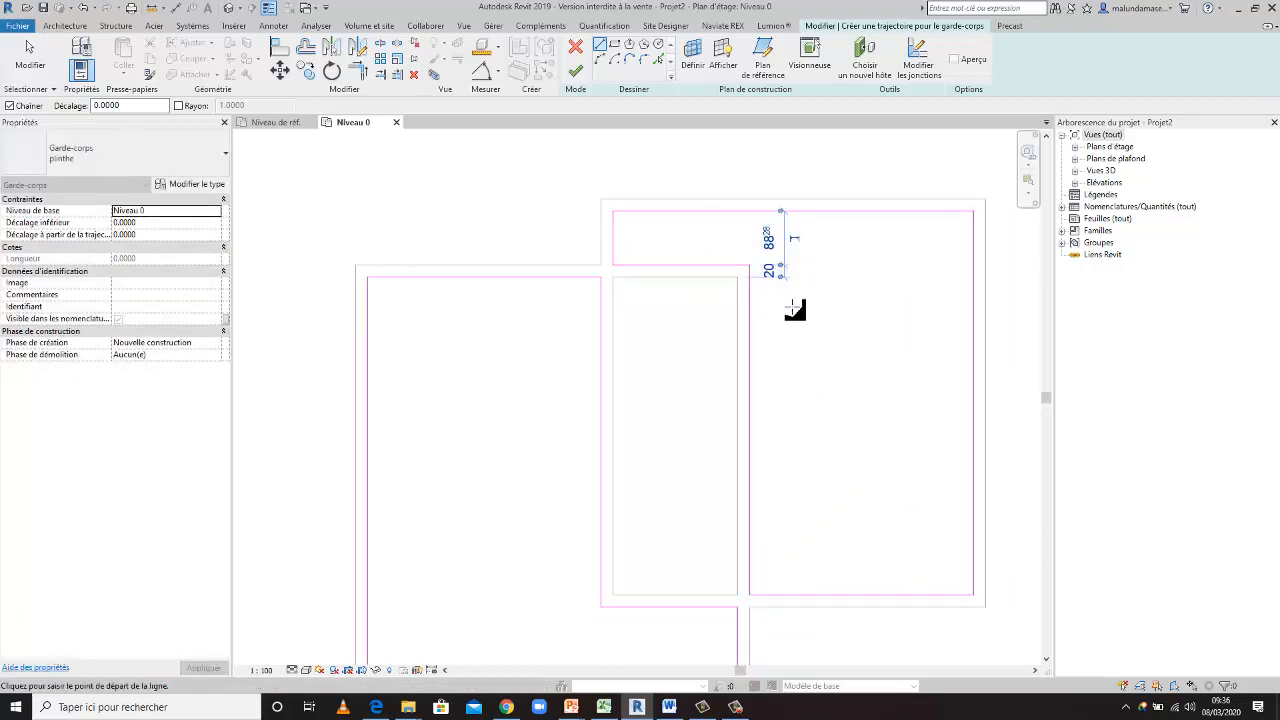
left_click(575, 72)
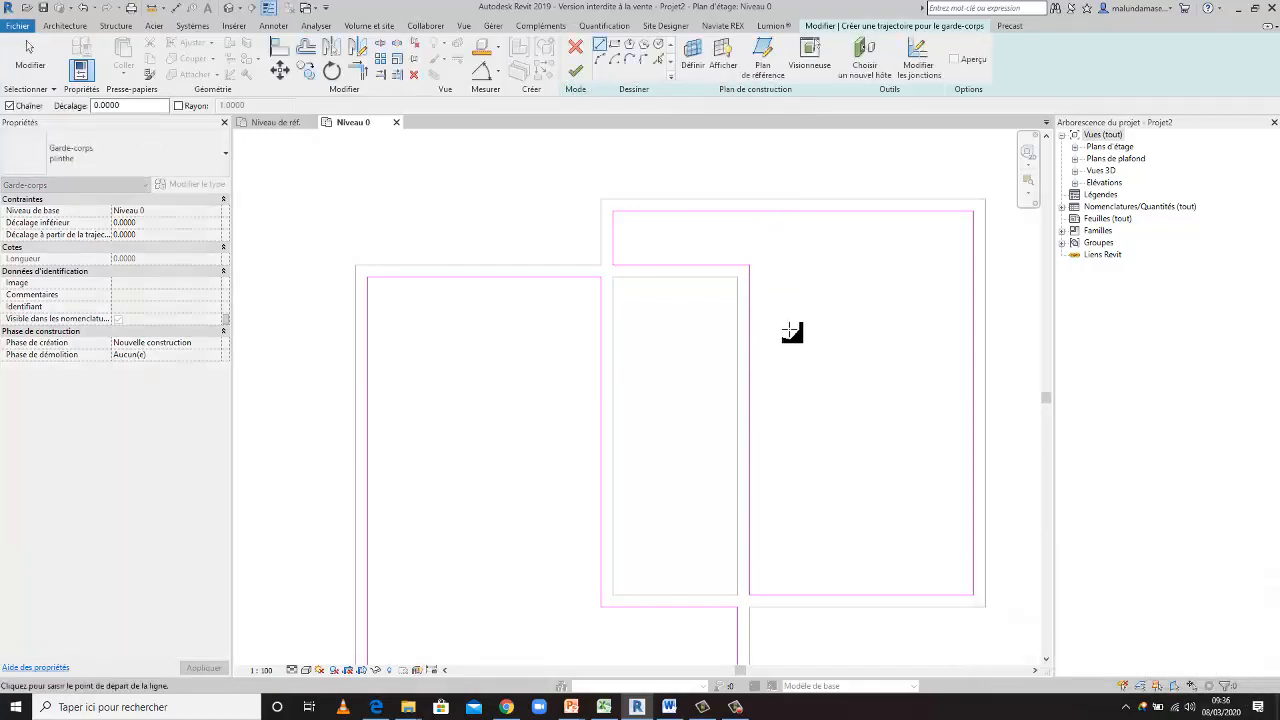
Step: Delete all segments of the second path in the upper-right room, keeping only the path through the room with the door
left_click(749, 323)
key("Escape")
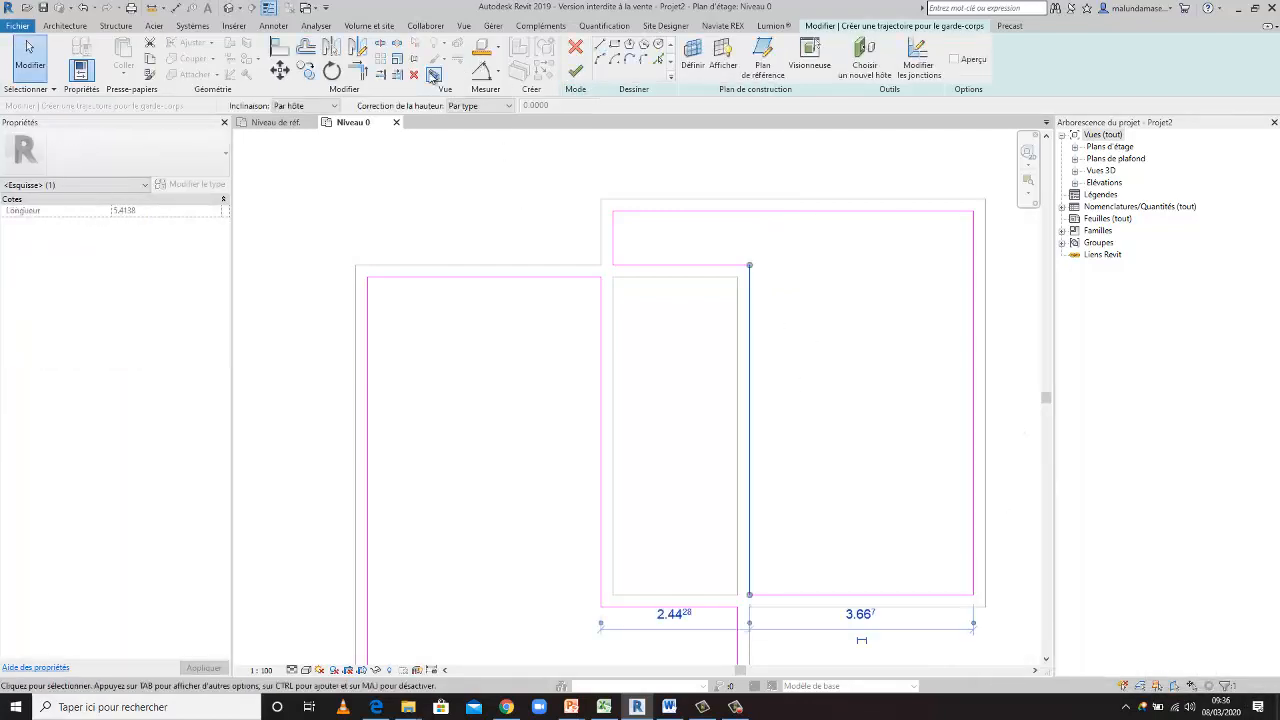
left_click(672, 266)
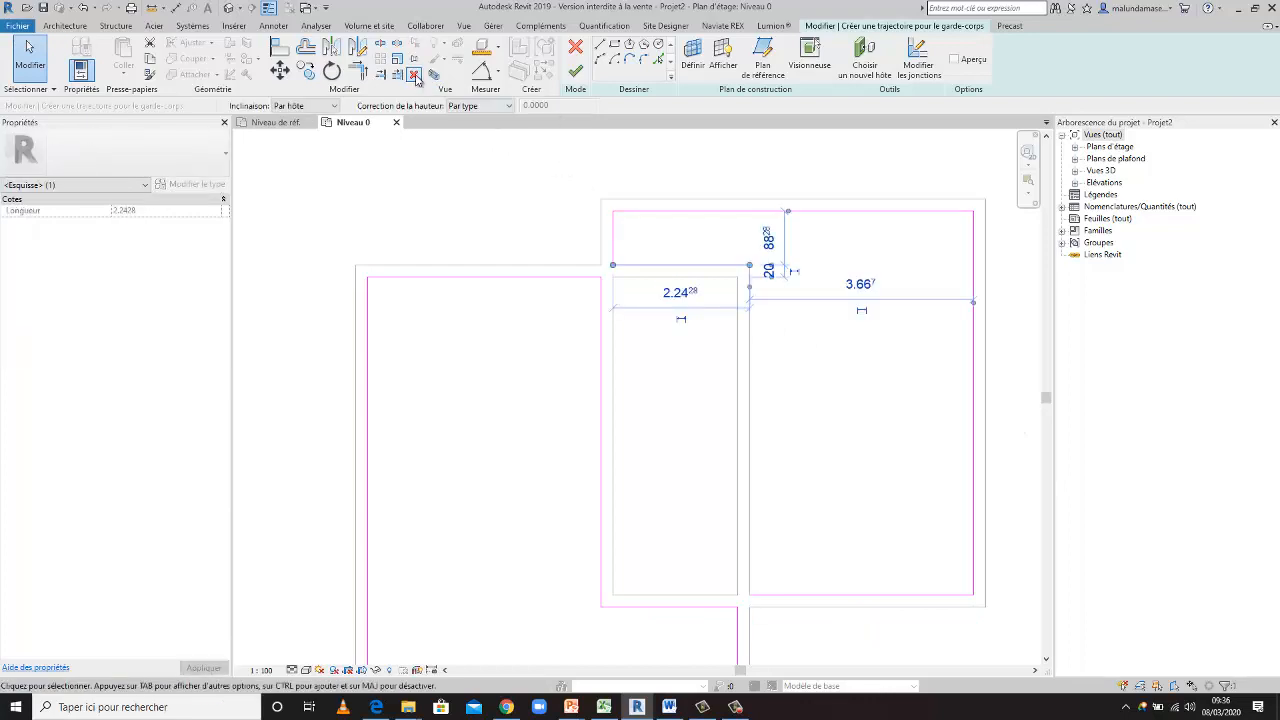
left_click(666, 211)
left_click(418, 76)
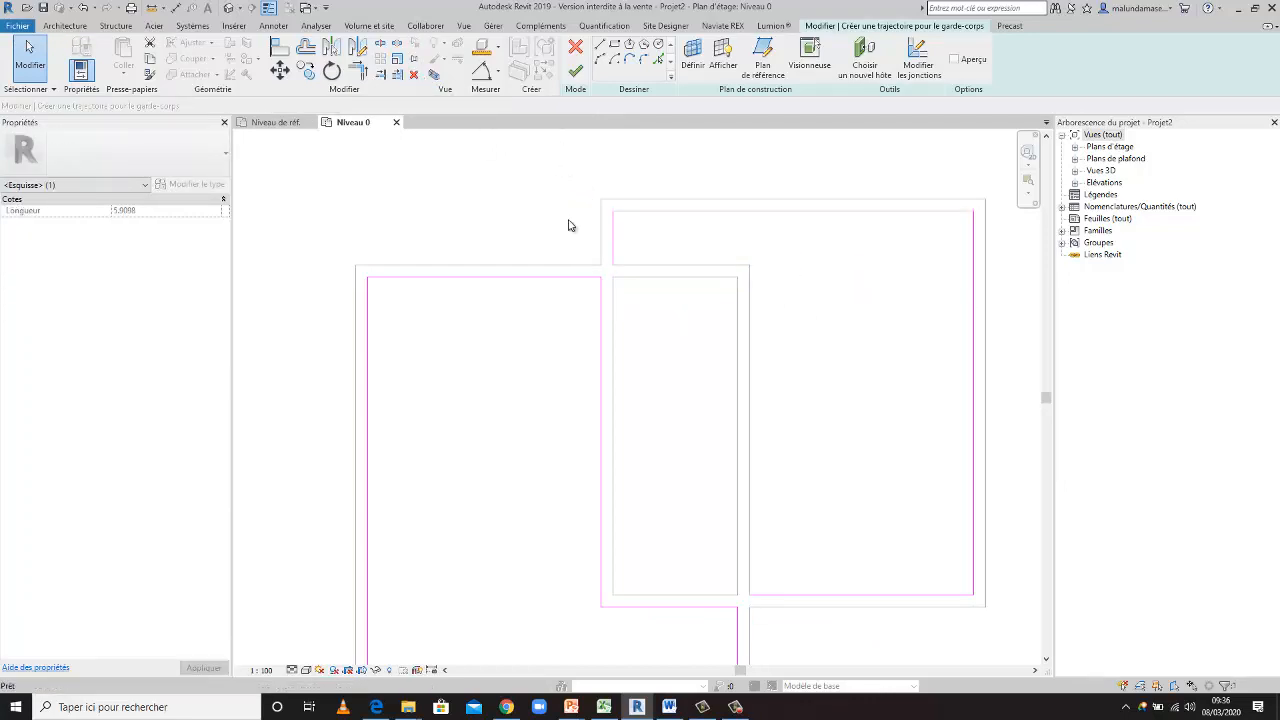
left_click(614, 242)
left_click(417, 80)
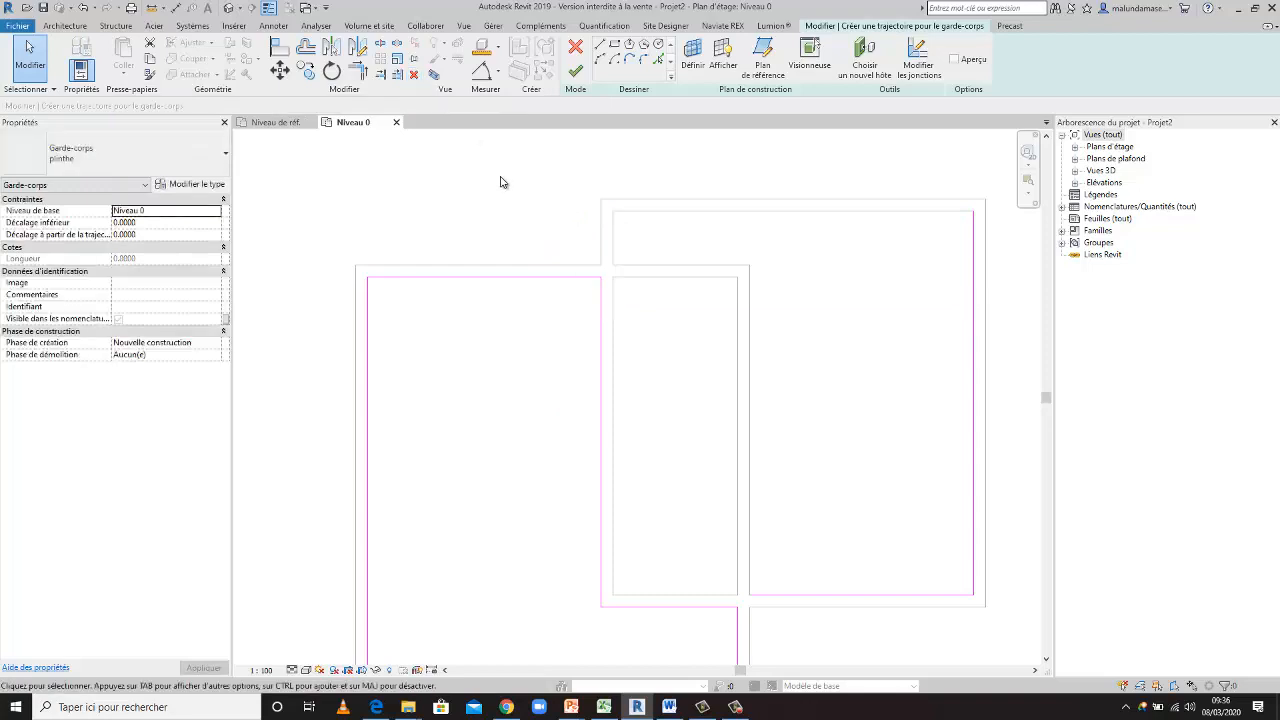
scroll(500, 180, "down", 2)
left_click(809, 318)
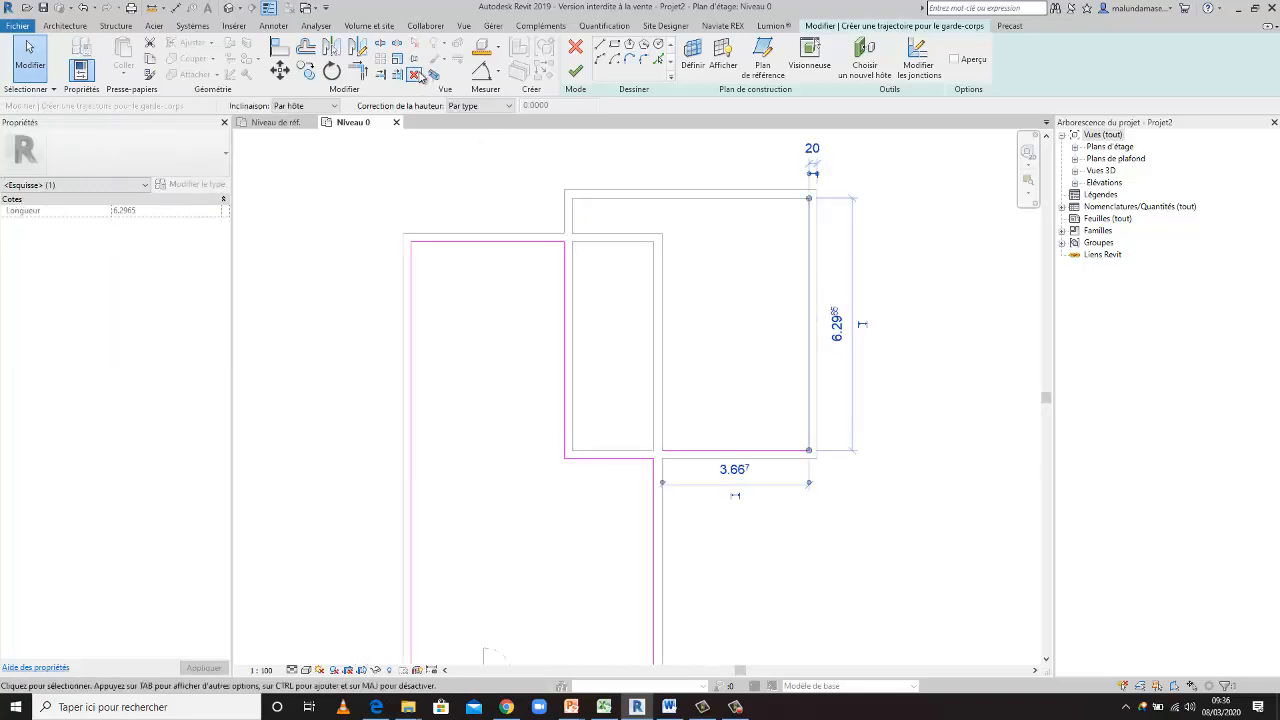
left_click(414, 74)
left_click(702, 451)
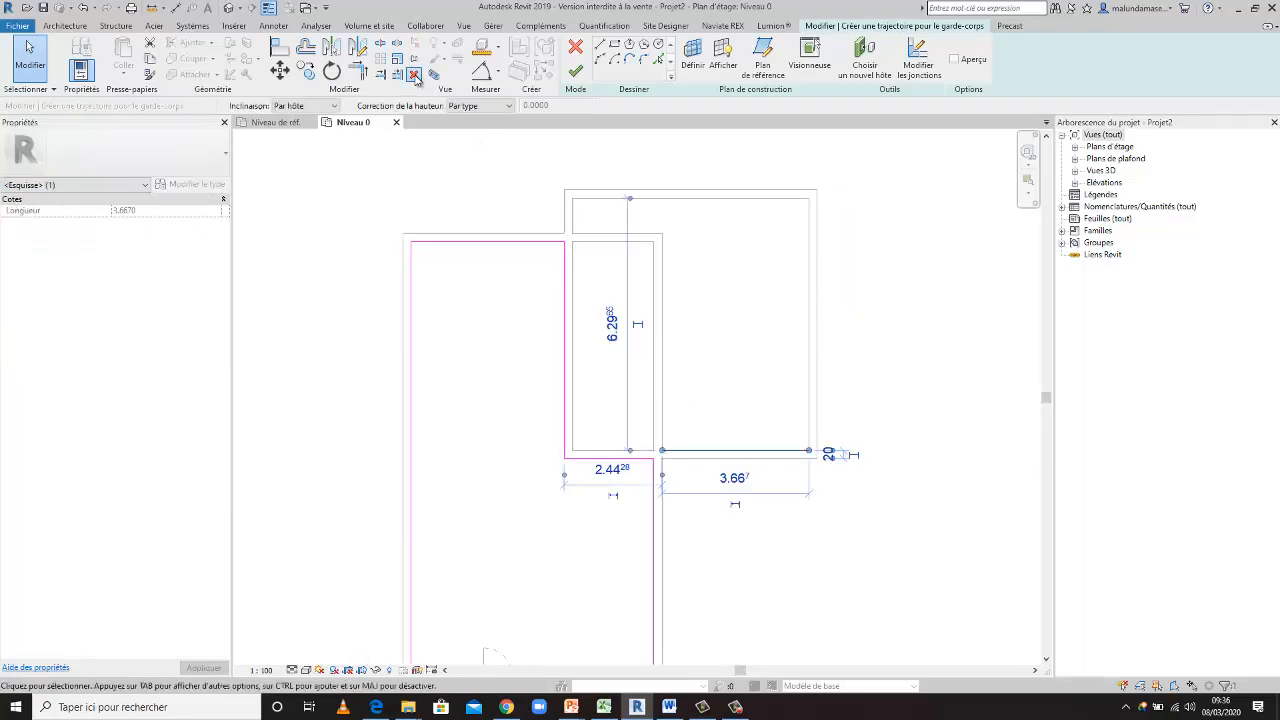
left_click(414, 74)
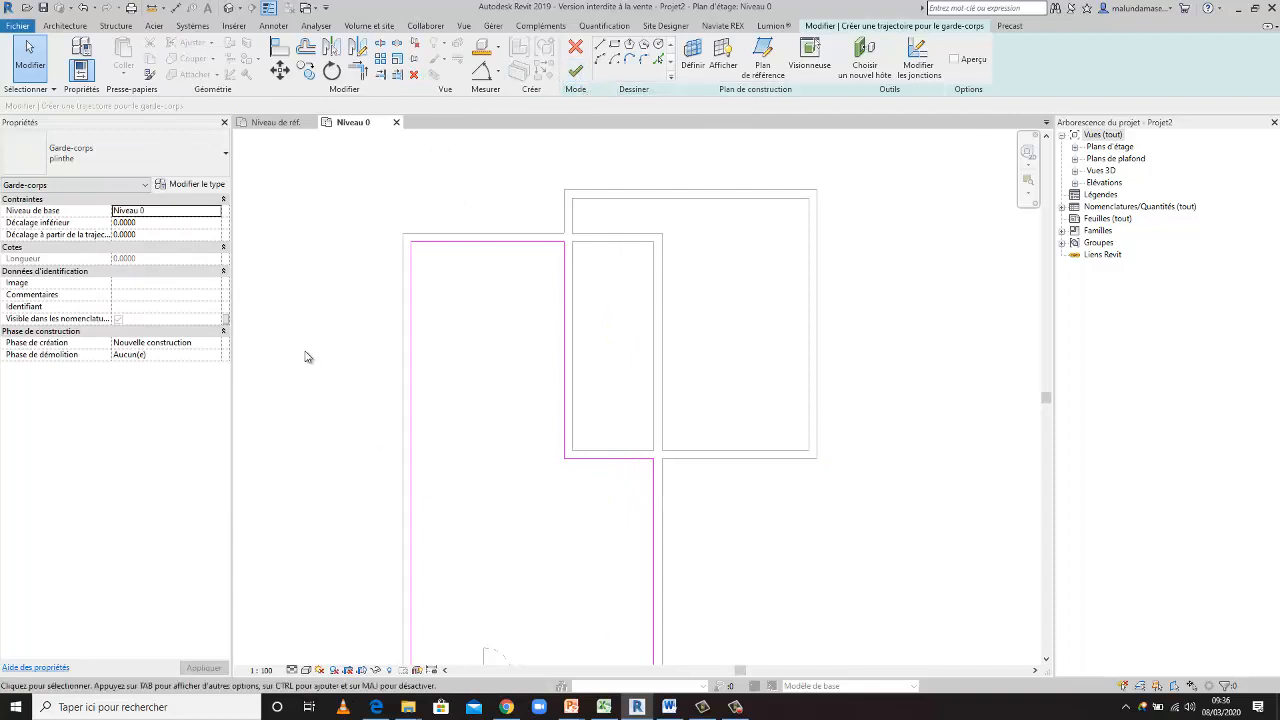
Step: Check the overall height of the plinthe TETRIS profile in its family view with a temporary aligned dimension between its horizontal edges
left_click(275, 122)
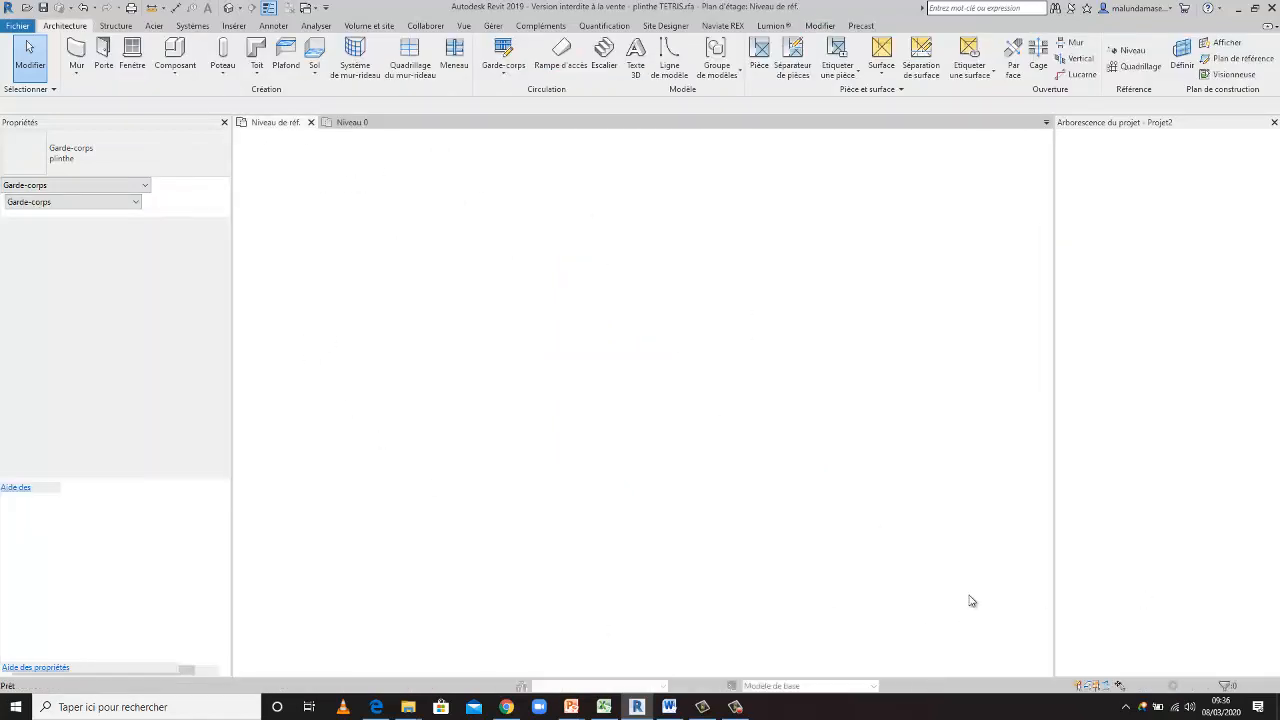
left_click(30, 58)
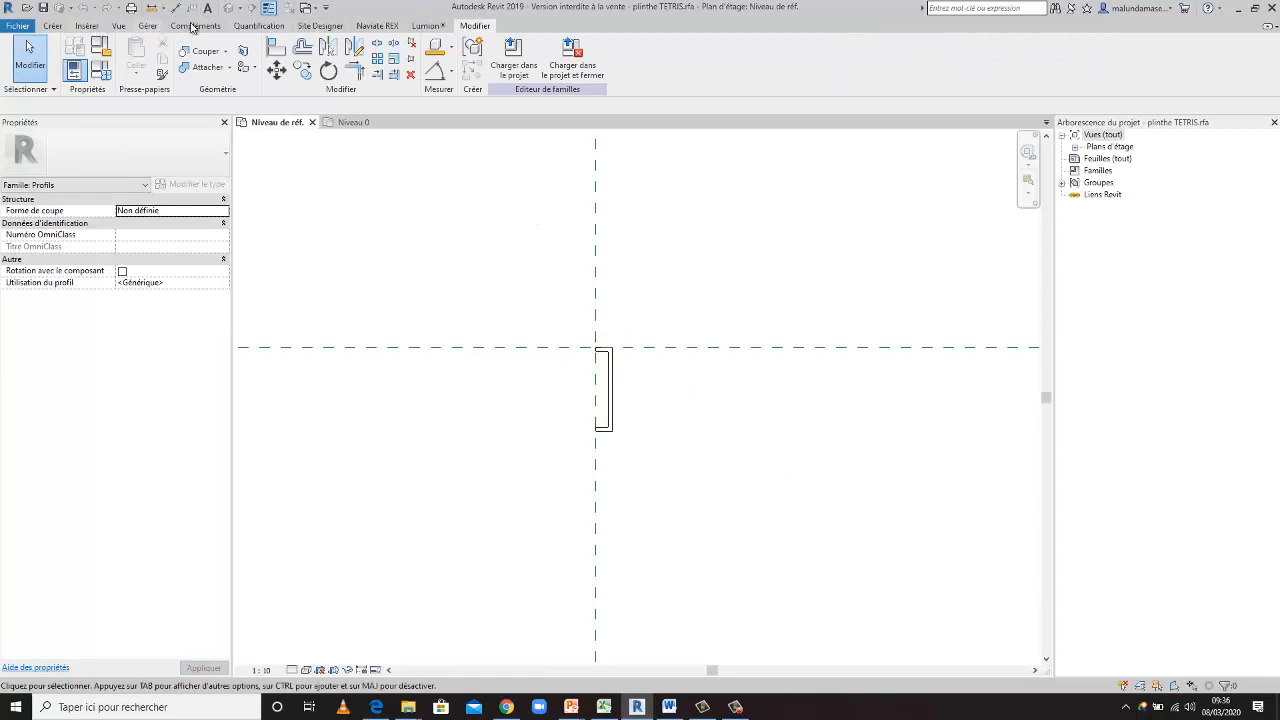
left_click(450, 70)
left_click(455, 94)
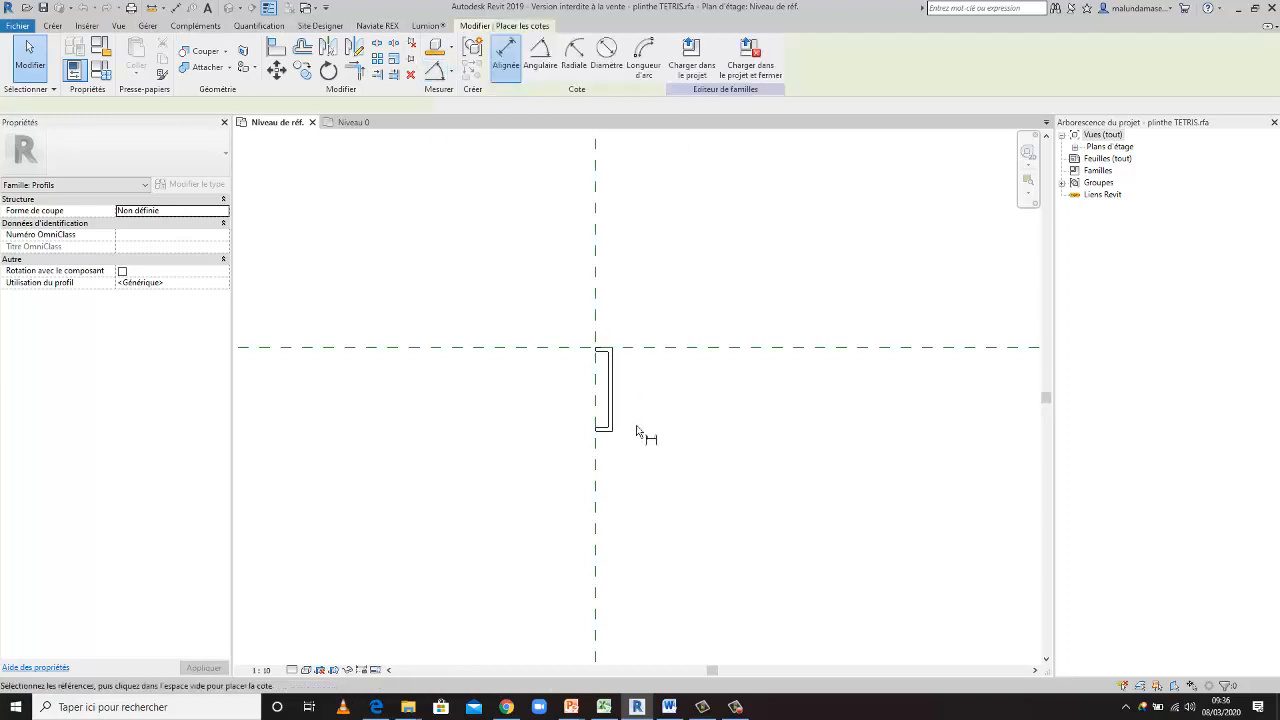
scroll(610, 440, "up", 1)
left_click(604, 432)
left_click(607, 327)
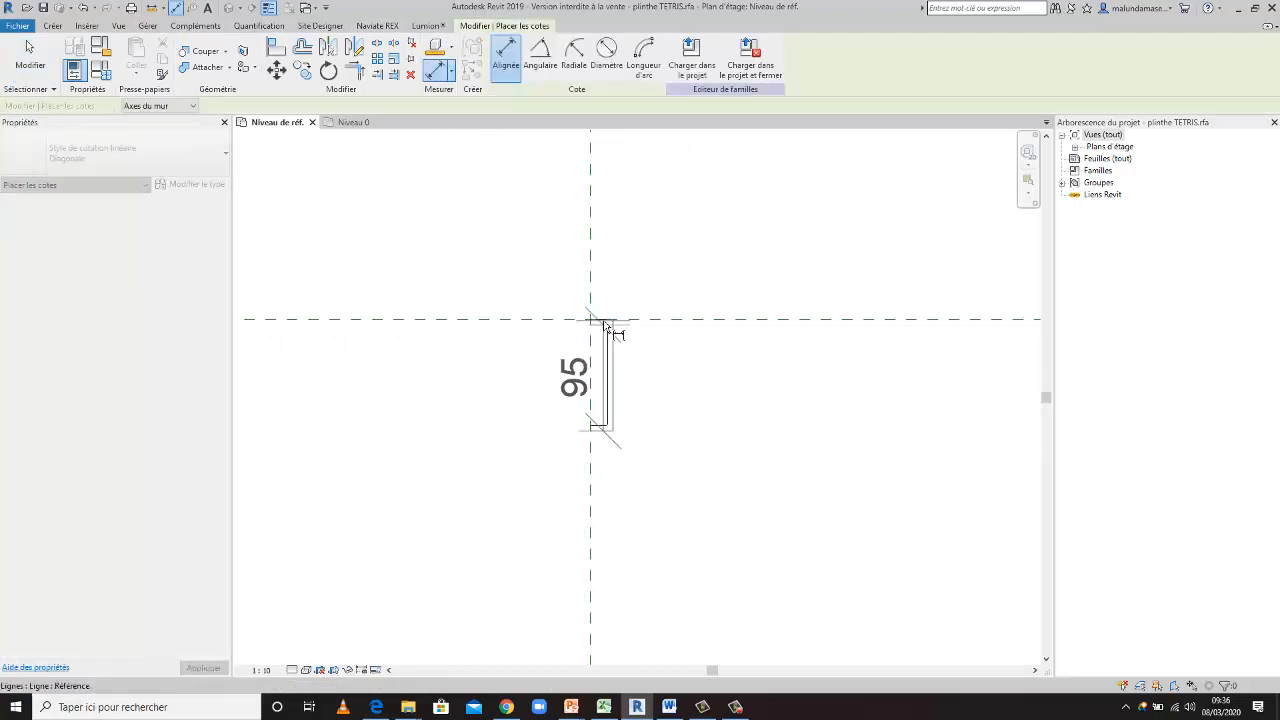
scroll(608, 322, "up", 4)
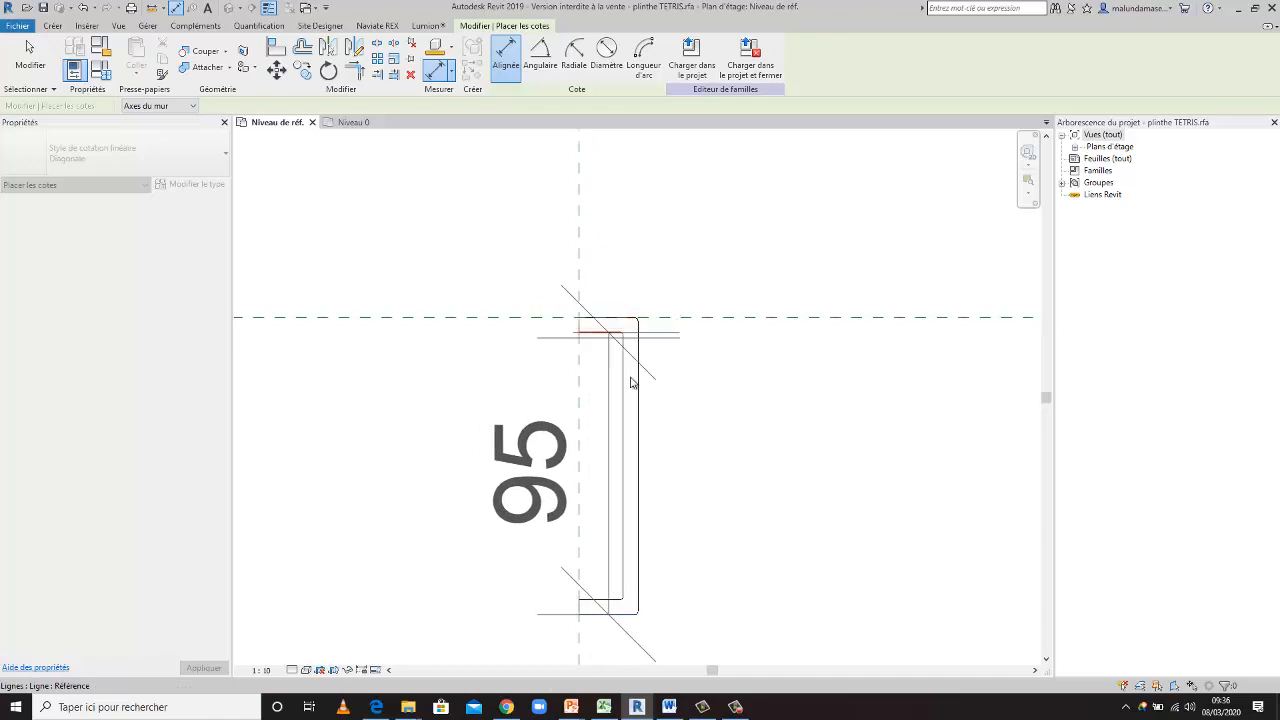
scroll(605, 322, "down", 4)
key("Escape")
key("Escape")
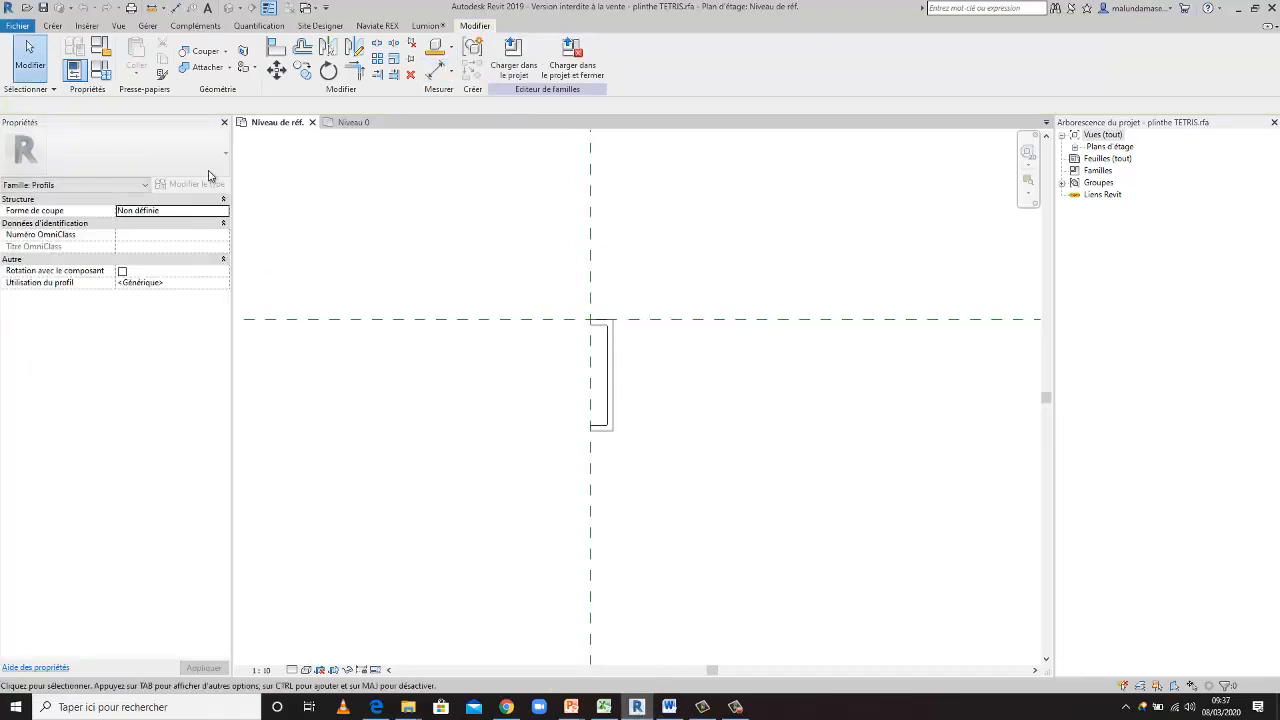
Step: Back in the Niveau 0 plan, set the railing's base offset to 0.1, finish the path sketch and dismiss the warning
left_click(340, 122)
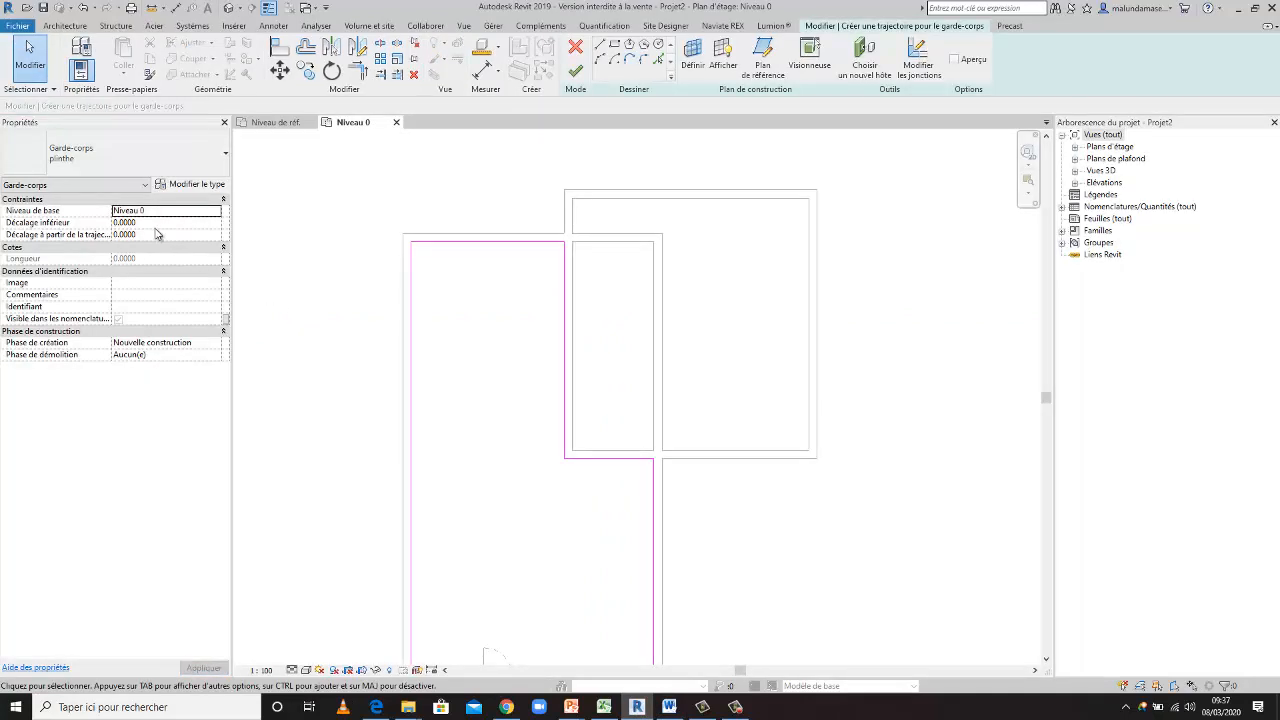
left_click(153, 224)
type("0.1")
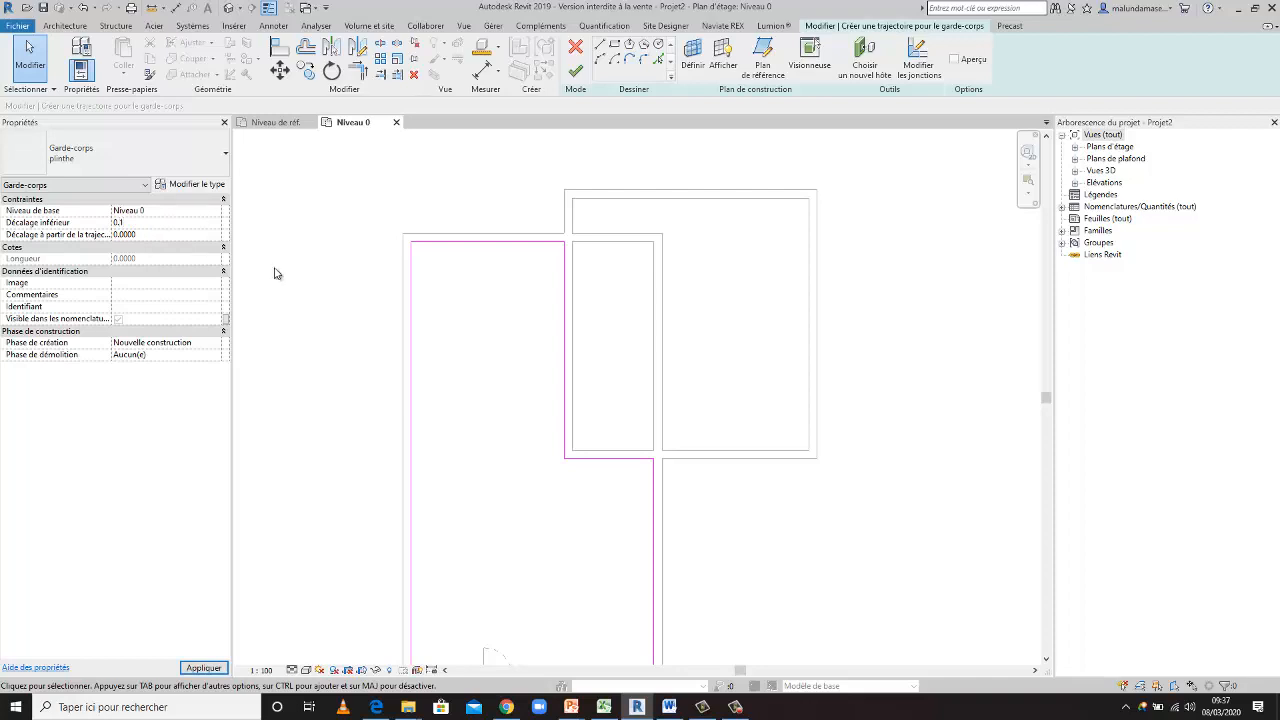
key("Return")
left_click(580, 76)
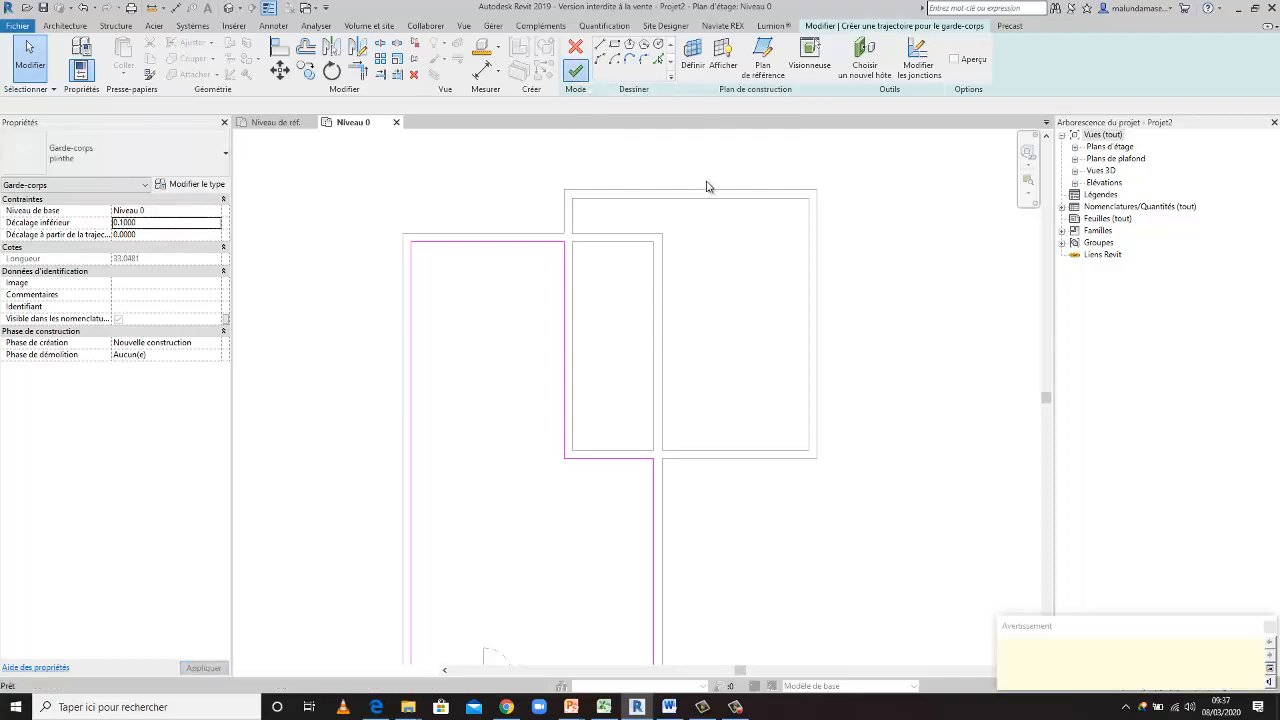
left_click(1269, 628)
Step: Place a horizontal building section across the room with the door, between the door wall and the projecting room, looking towards the upper wall
scroll(460, 400, "down", 2)
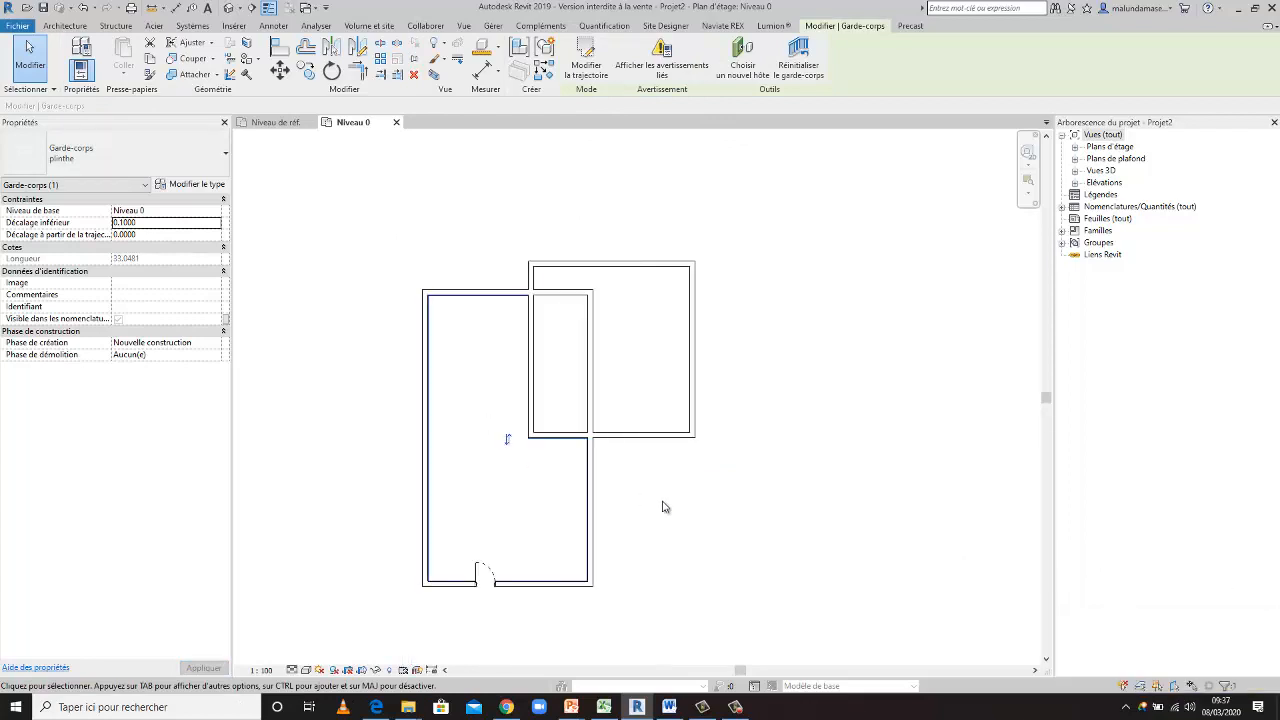
left_click(252, 8)
scroll(394, 466, "up", 1)
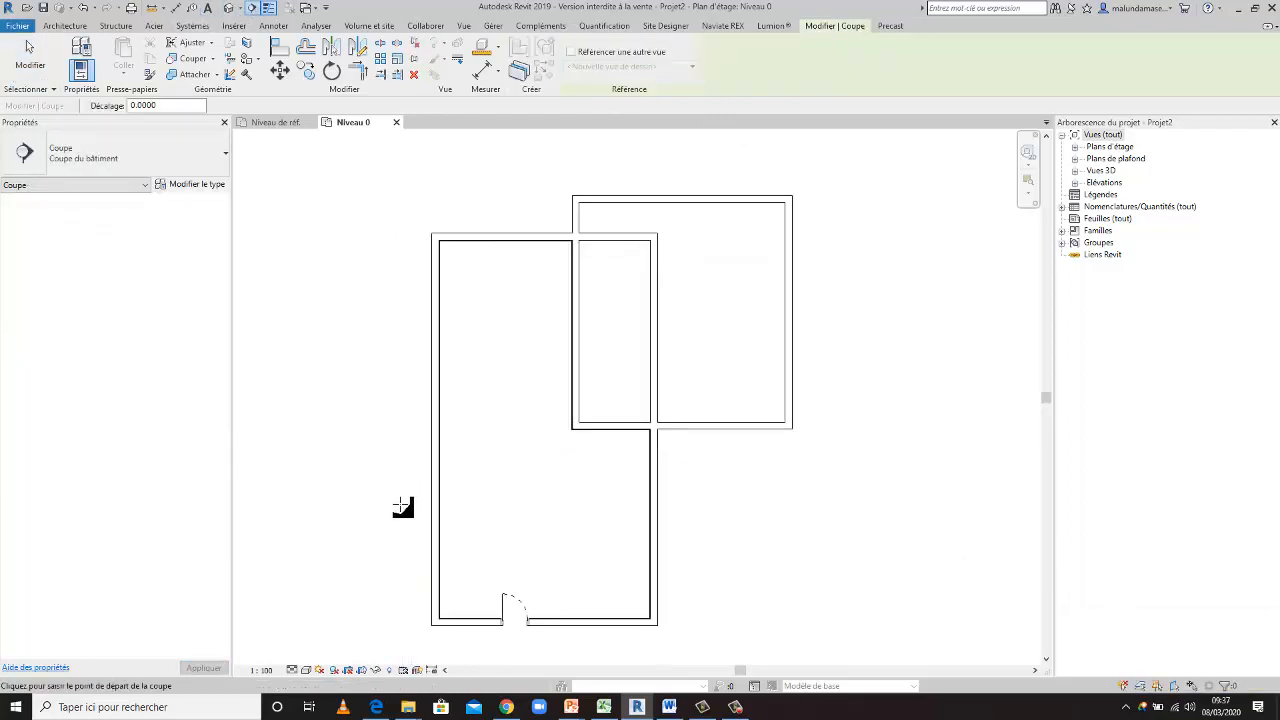
left_click(355, 502)
left_click(735, 502)
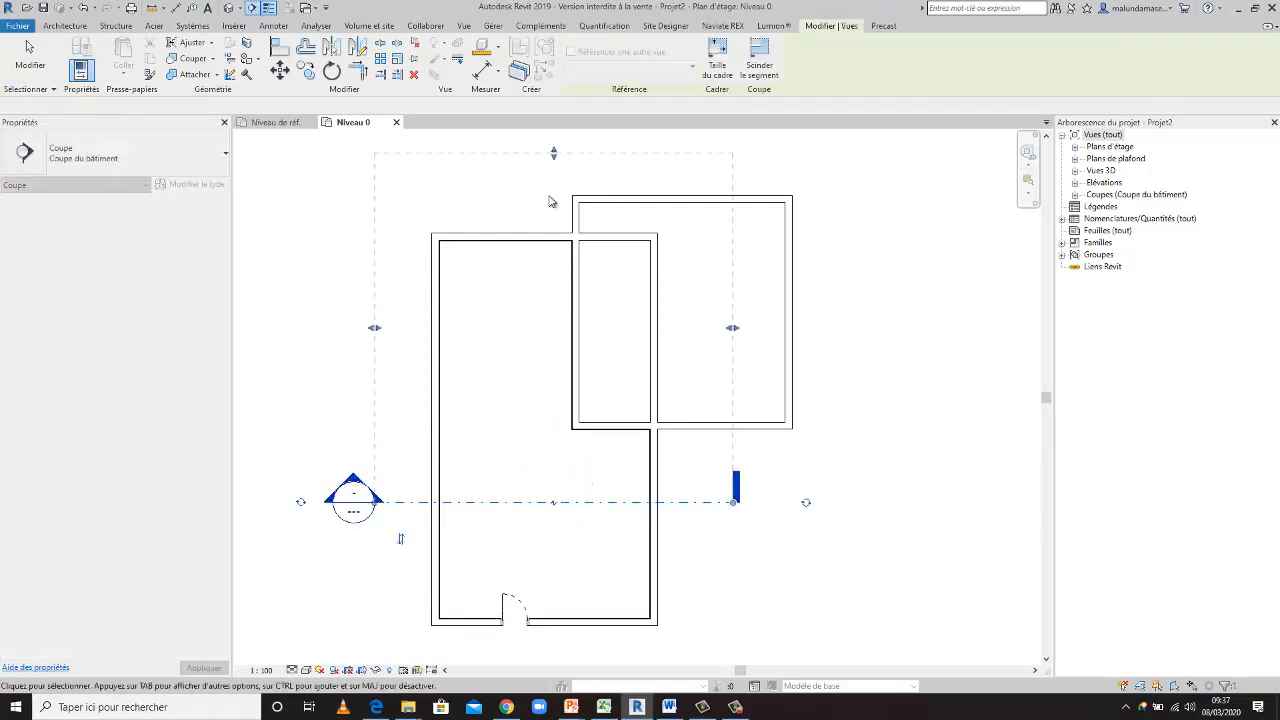
key("Escape")
key("Escape")
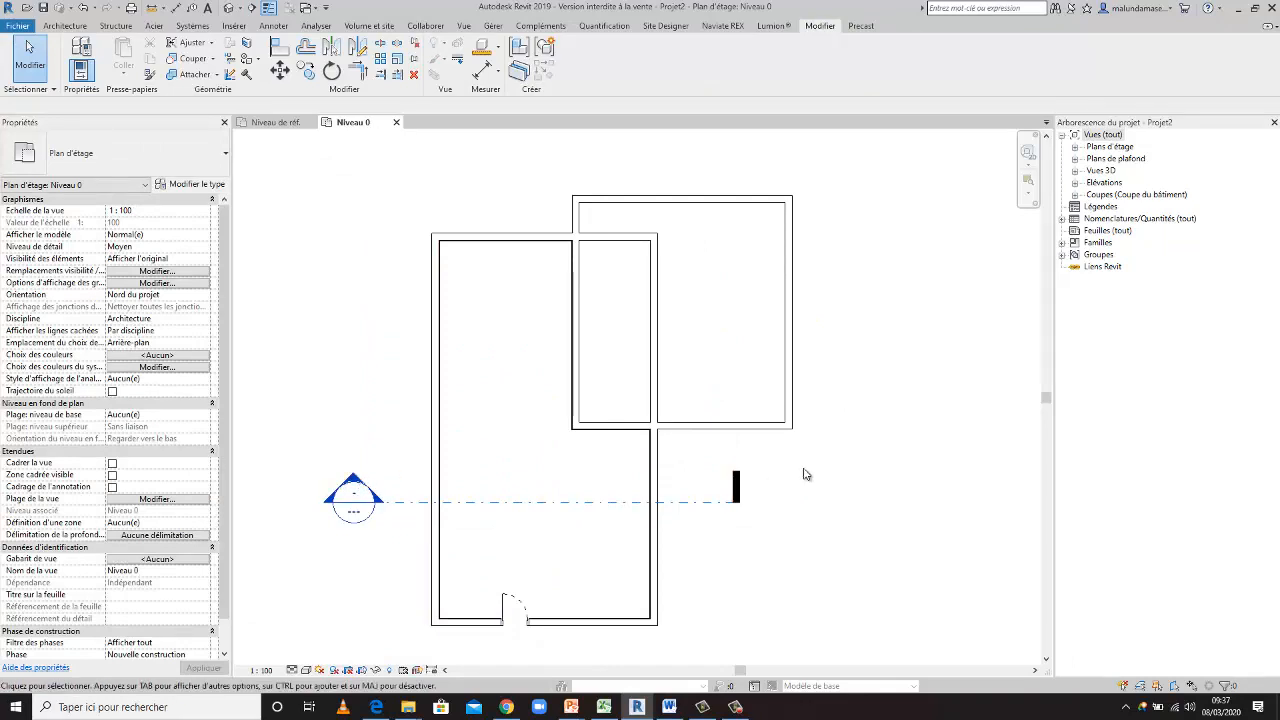
Step: Open the new section's view and examine the baseboard profile at the foot of the wall against Niveau 0
double_click(361, 486)
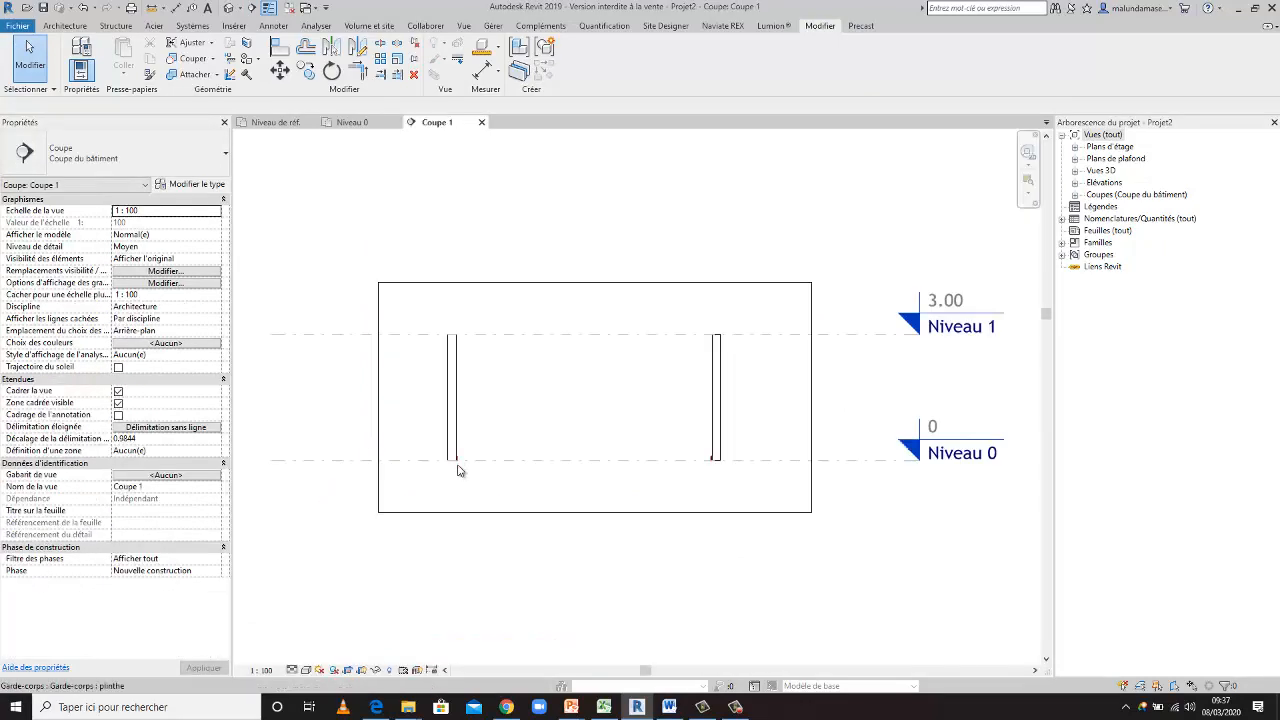
scroll(463, 471, "up", 6)
scroll(445, 470, "up", 3)
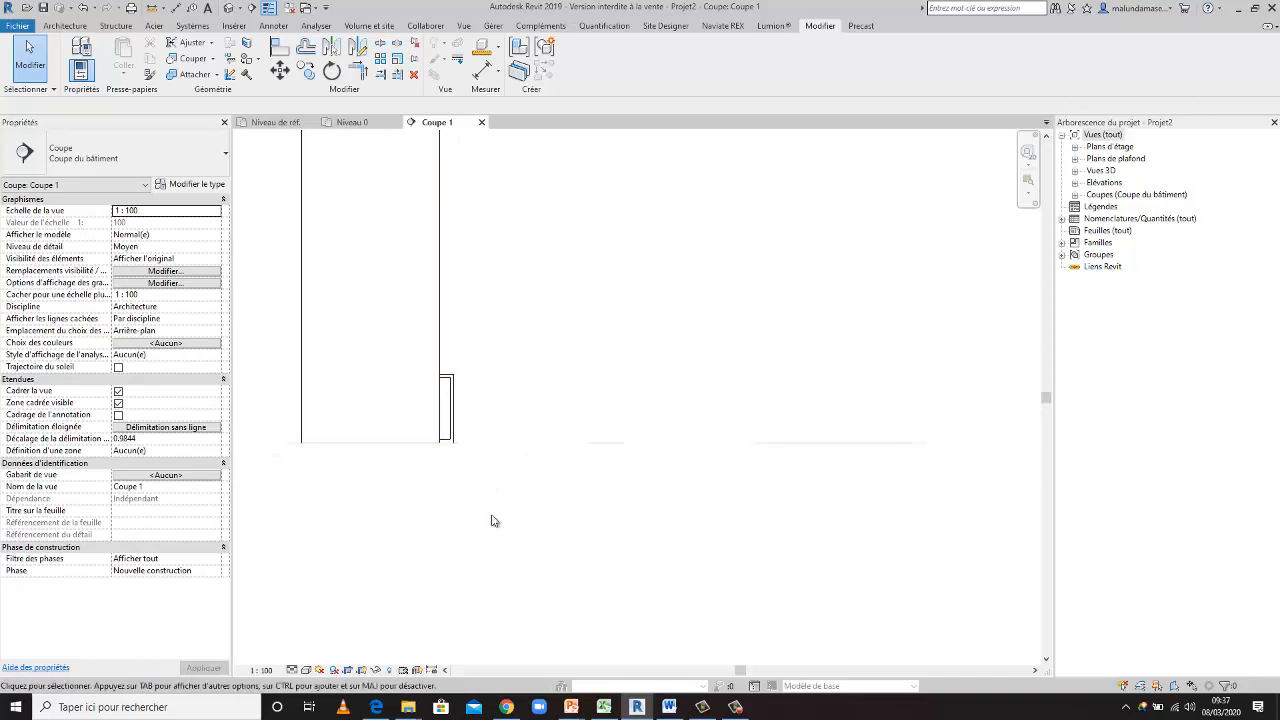
scroll(496, 543, "down", 2)
Step: Open the default 3D view and examine the baseboard along the inner walls and corners of the room with the door
left_click(231, 7)
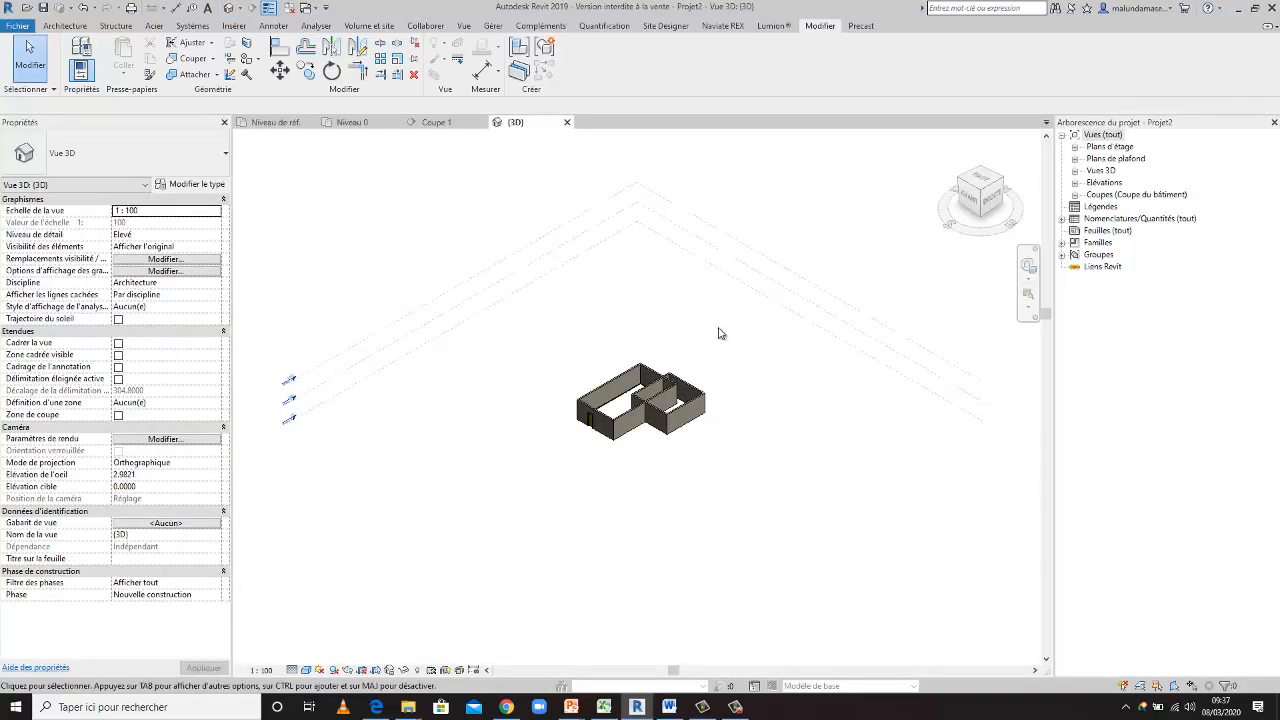
scroll(600, 391, "up", 6)
scroll(625, 458, "up", 5)
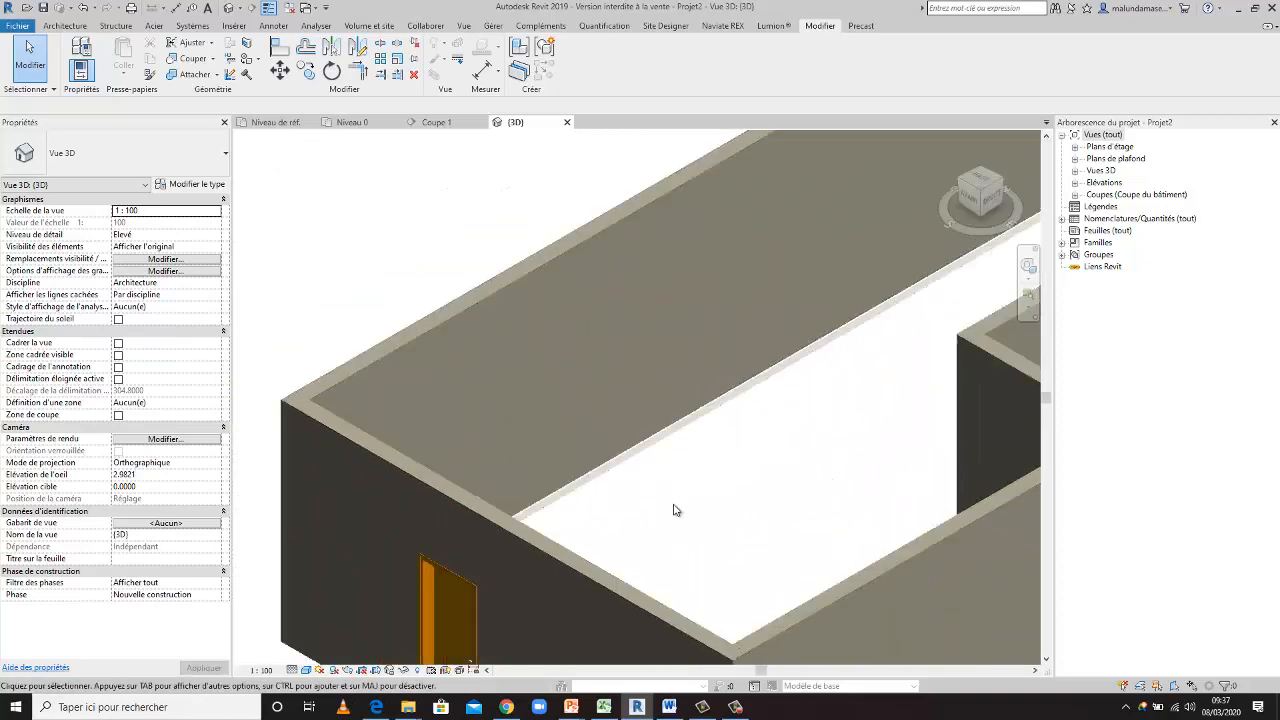
scroll(640, 446, "up", 5)
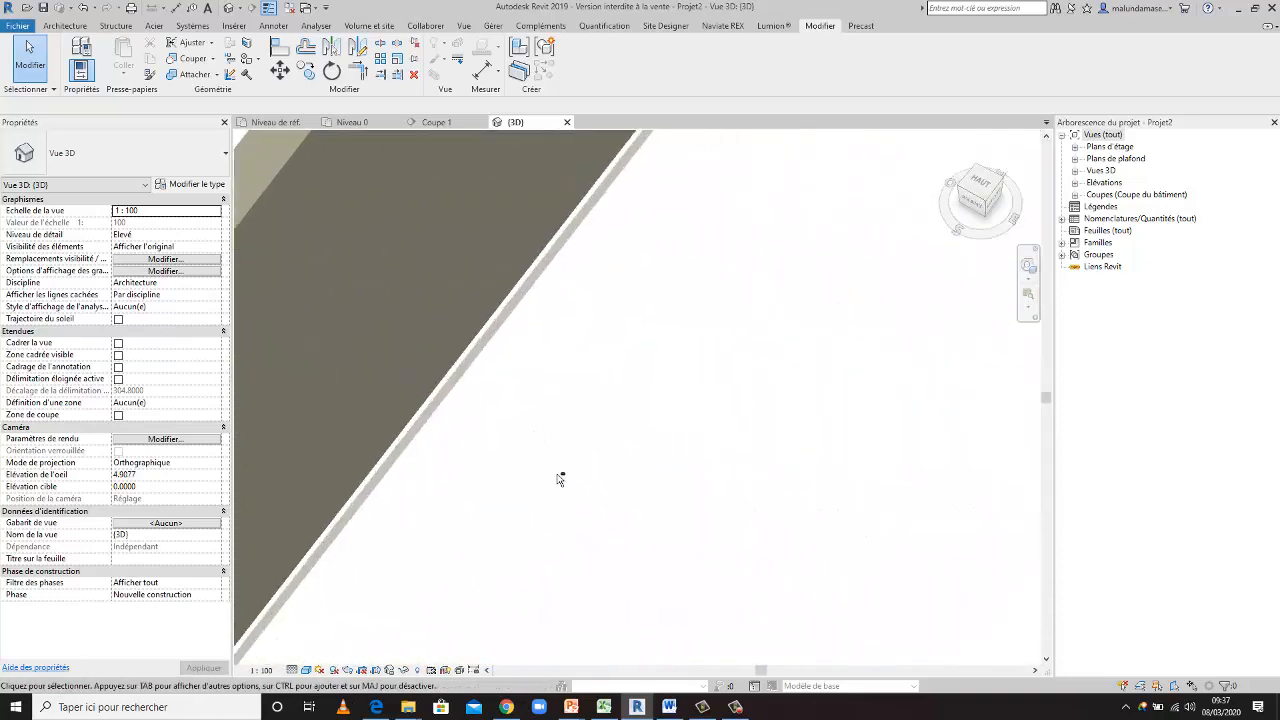
middle_click_drag(561, 480, 690, 366, "shift")
scroll(700, 398, "down", 2)
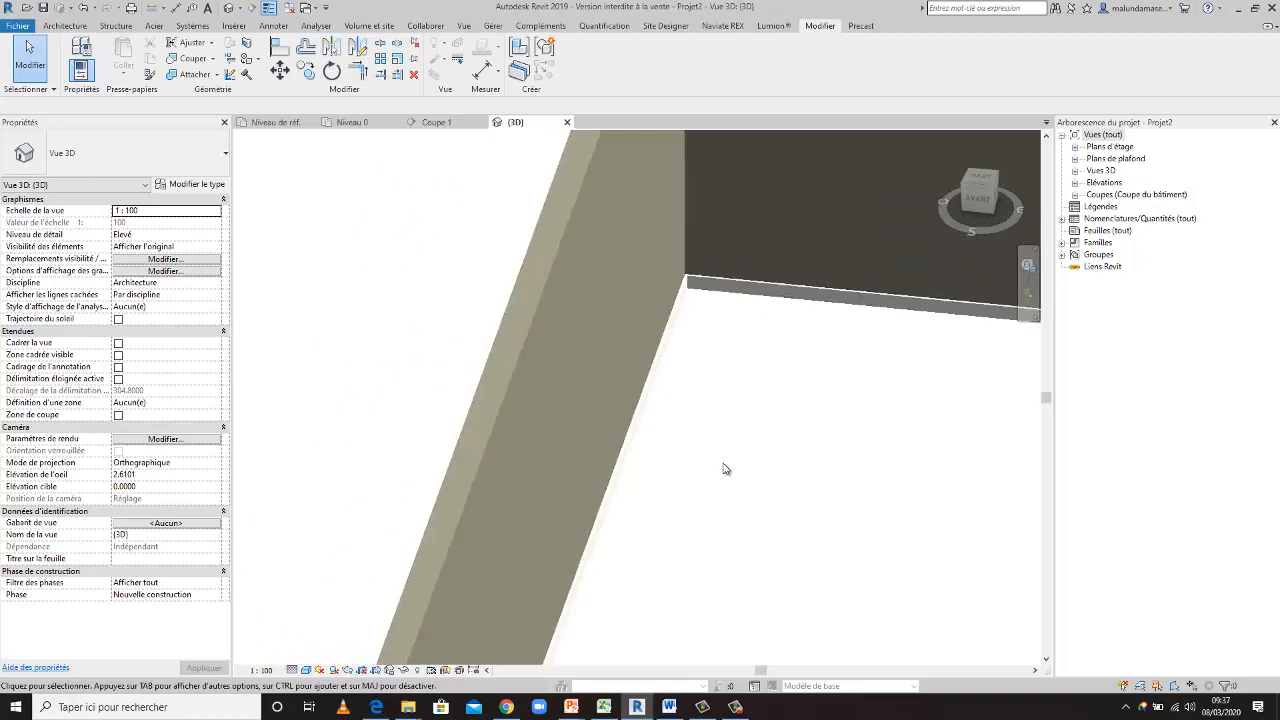
middle_click_drag(726, 471, 703, 422, "shift")
scroll(702, 418, "down", 2)
scroll(762, 448, "down", 4)
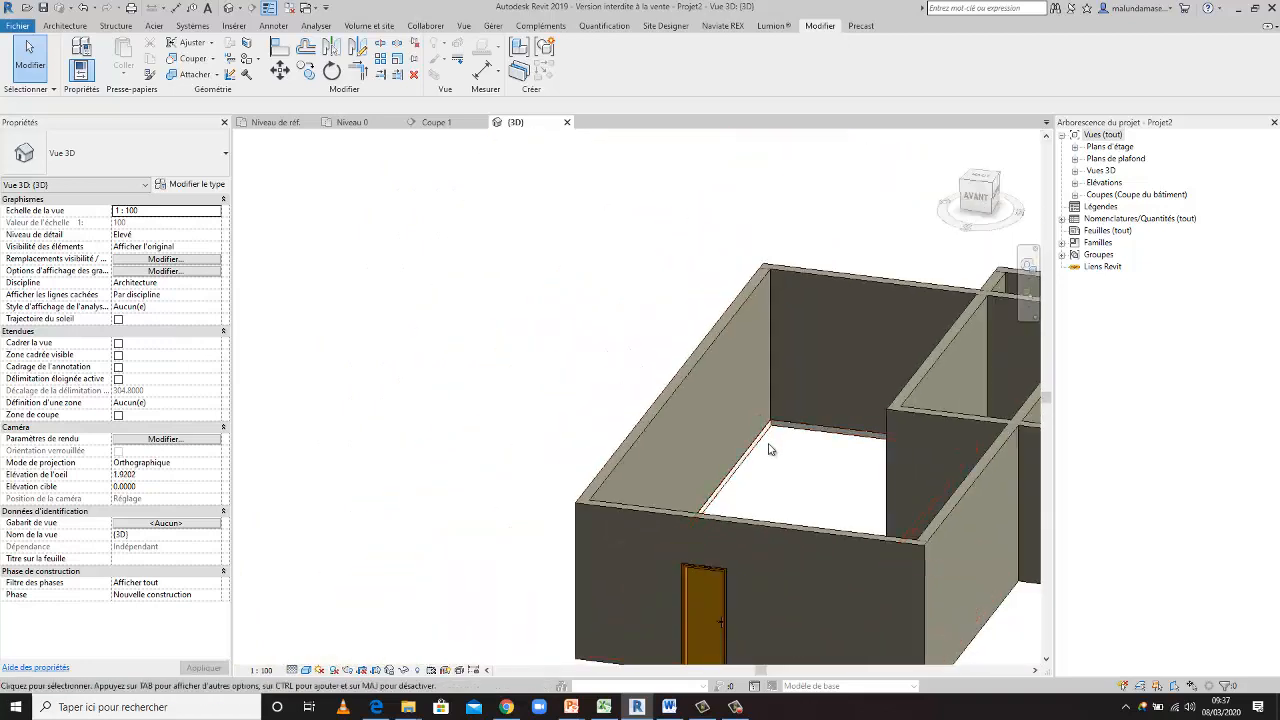
Step: Select the plinthe railing in 3D and review its run around the room with the door
scroll(768, 450, "up", 3)
left_click(736, 452)
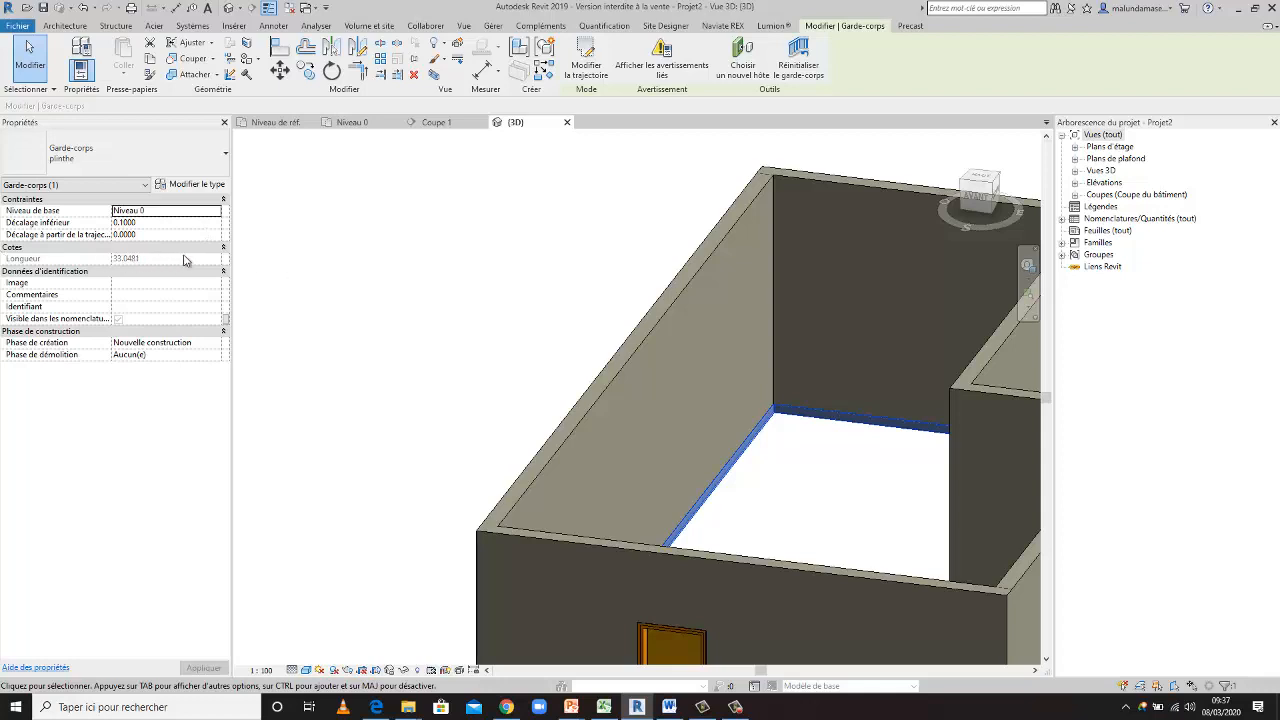
scroll(600, 420, "down", 4)
scroll(840, 310, "up", 2)
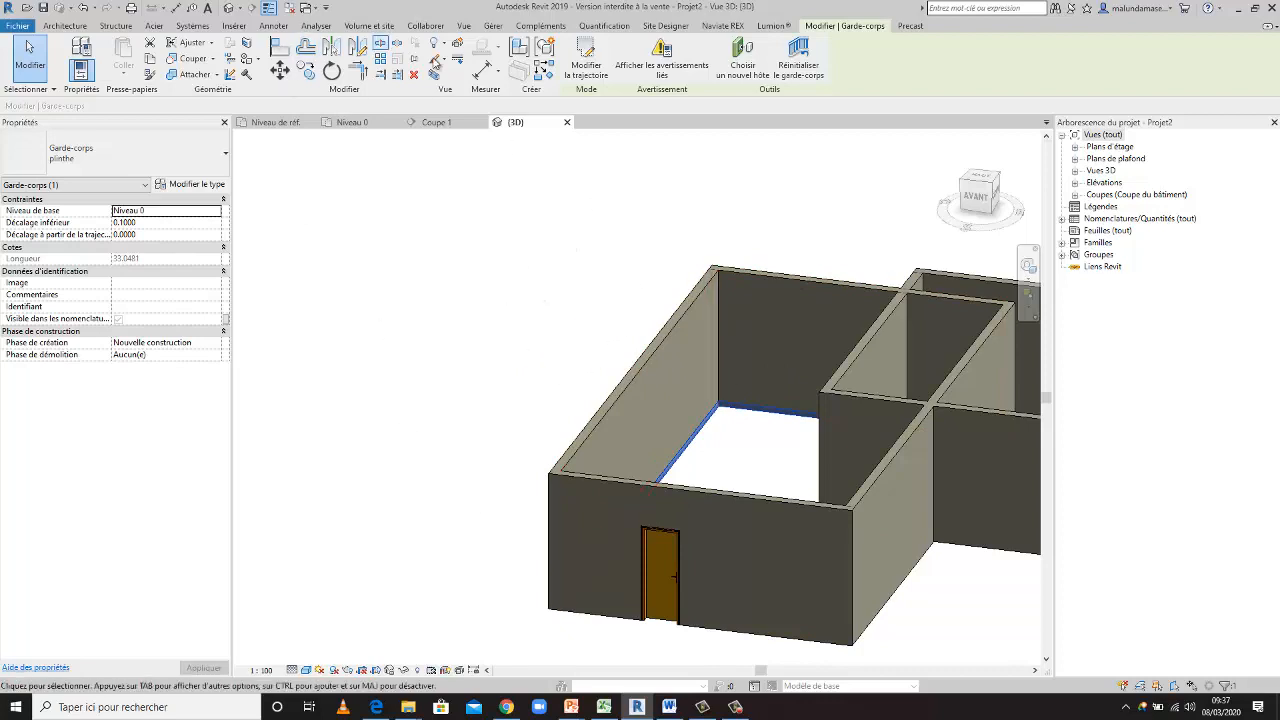
scroll(488, 352, "down", 1)
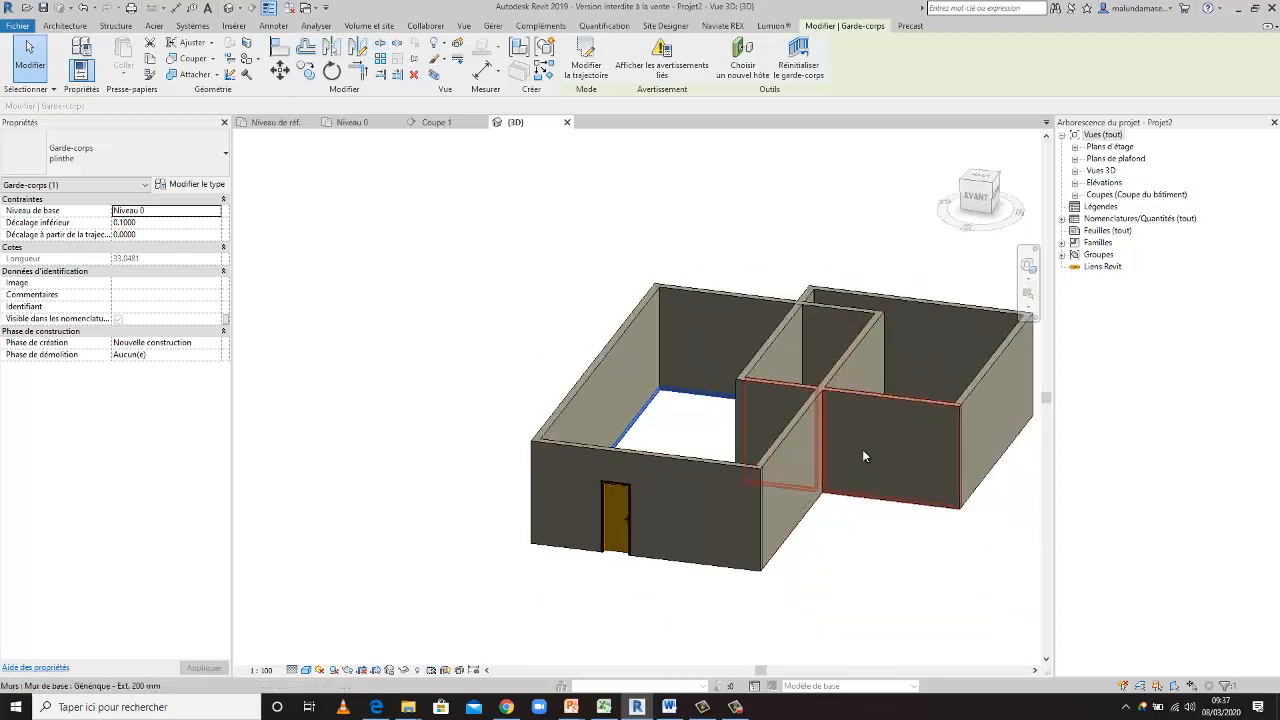
scroll(863, 456, "up", 1)
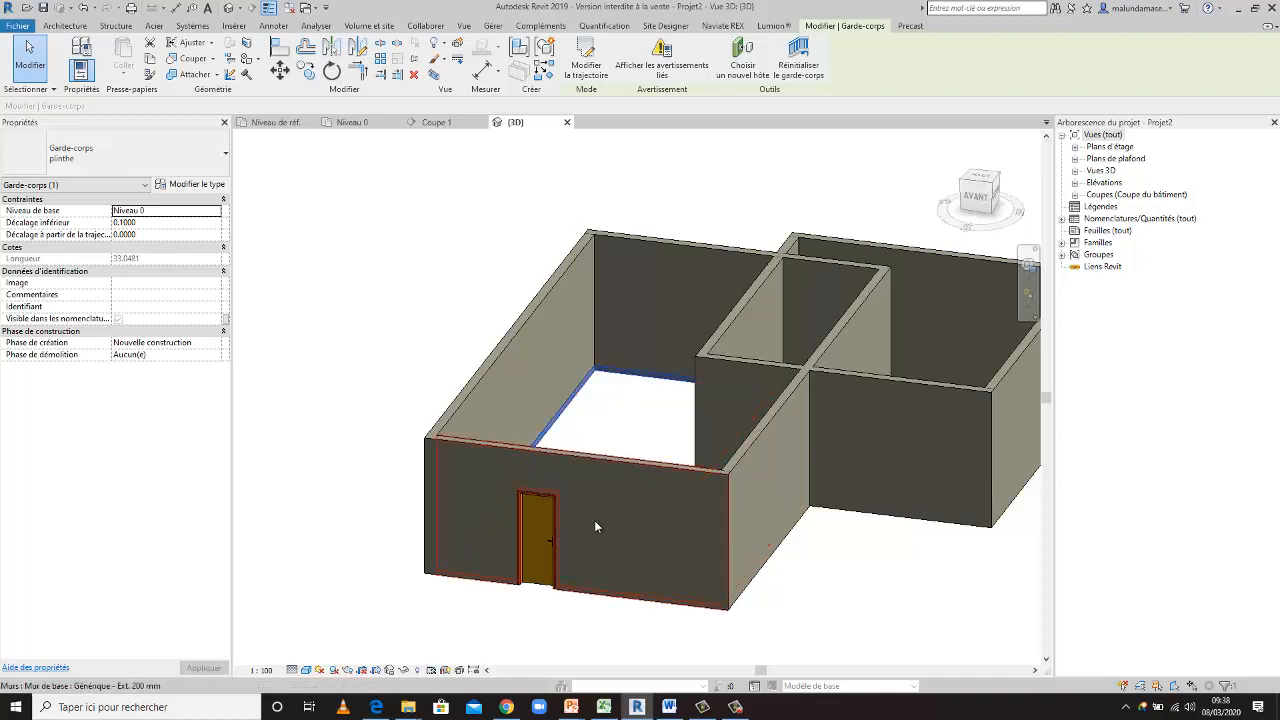
scroll(563, 588, "up", 5)
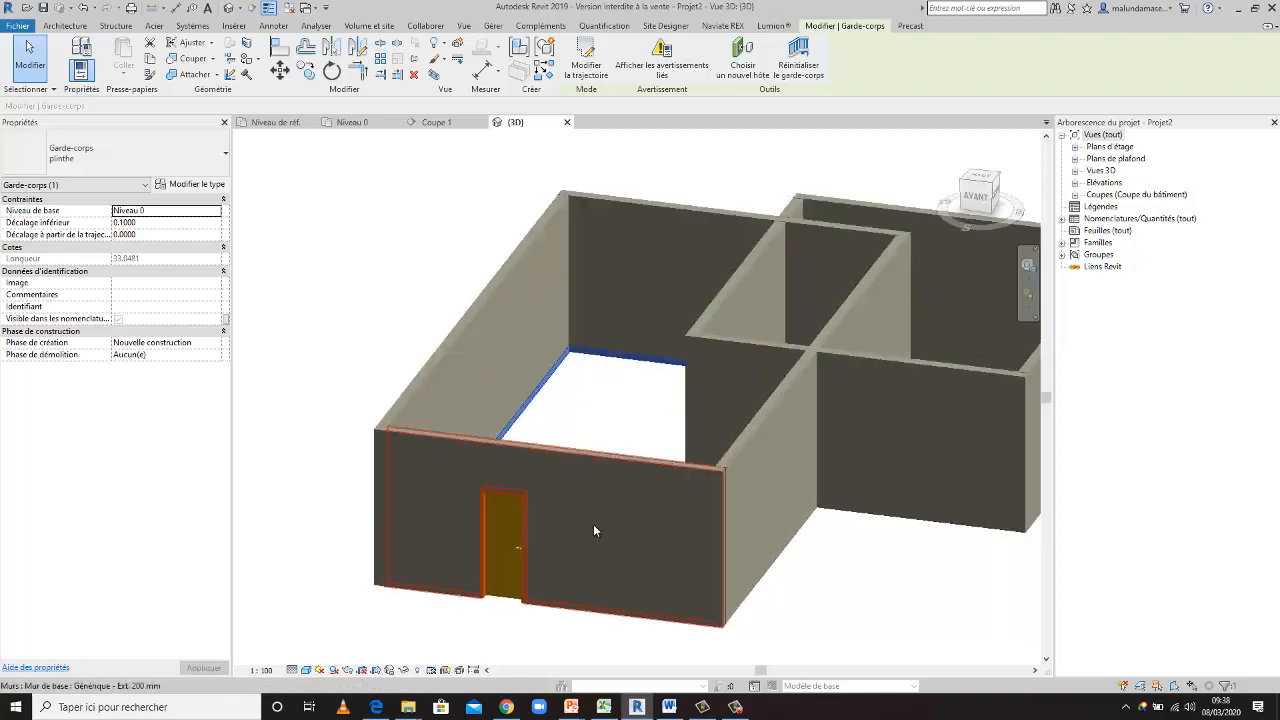